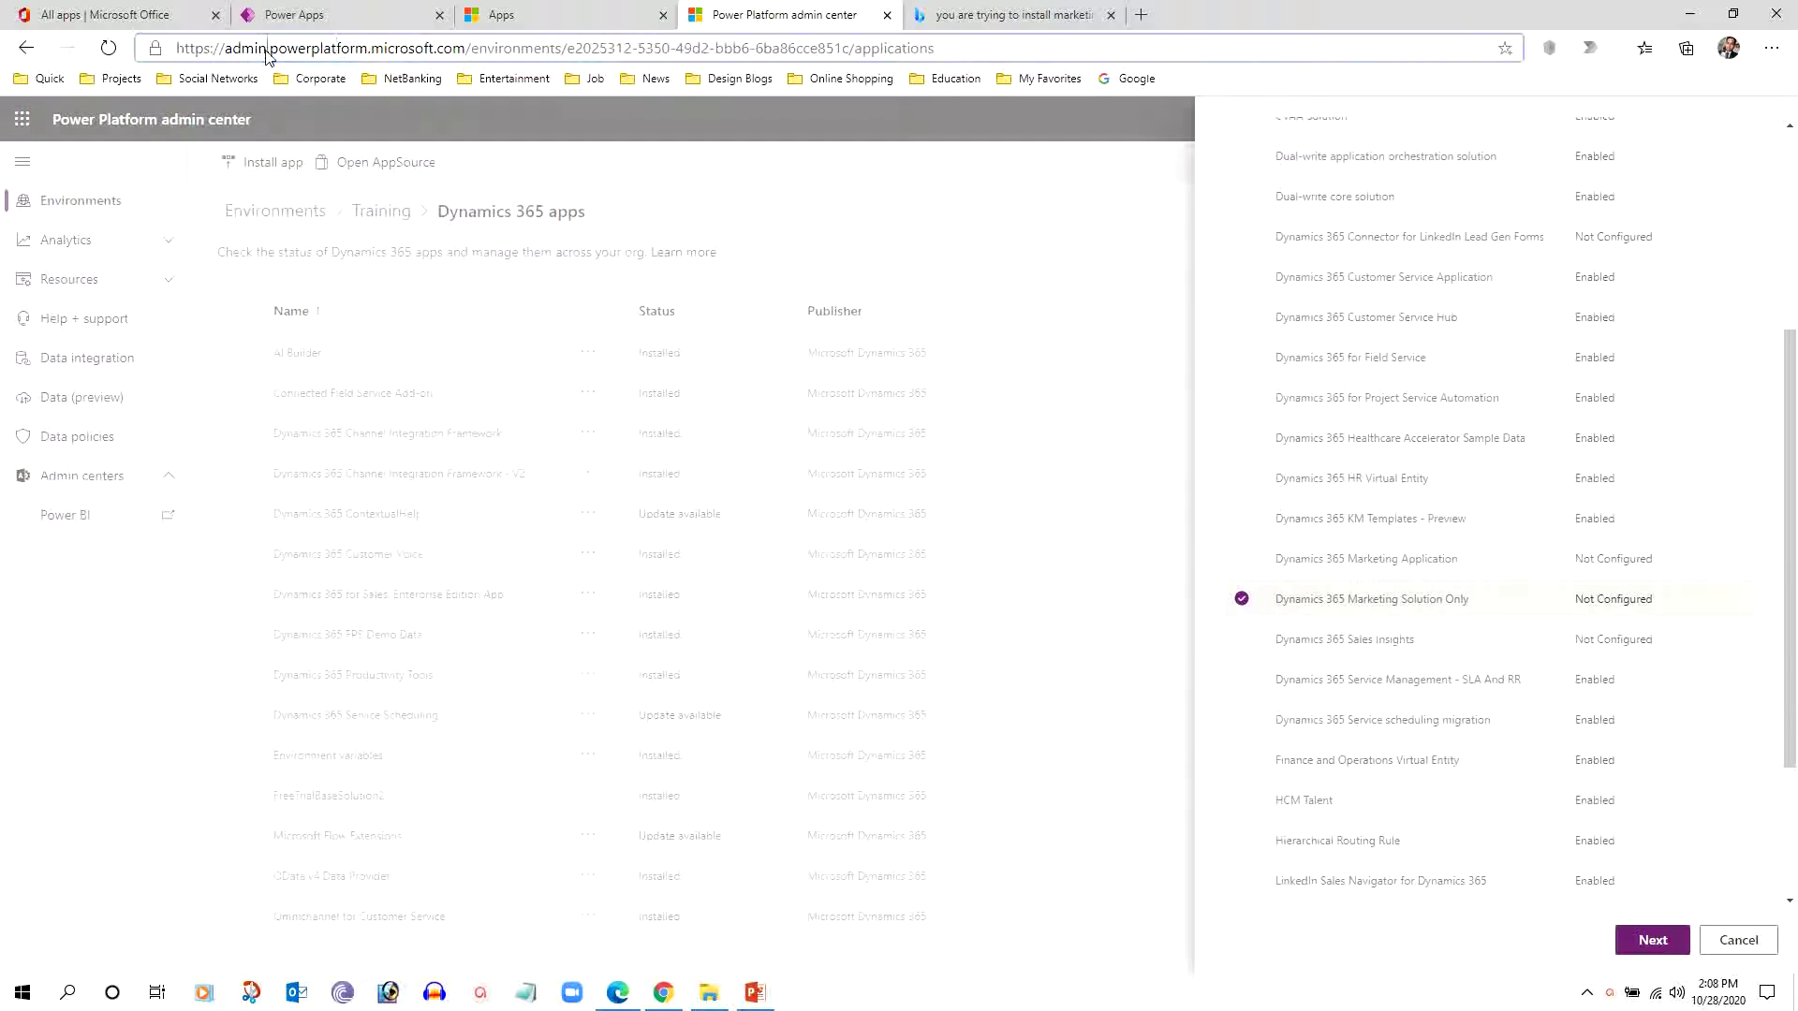
# Choose Dynamics 365 Marketing Solution Only, not the full Marketing Application, for the Training environment.
pyautogui.moveTo(215, 48); pyautogui.dragTo(390, 47)
pyautogui.click(386, 48)
pyautogui.click(1241, 599)
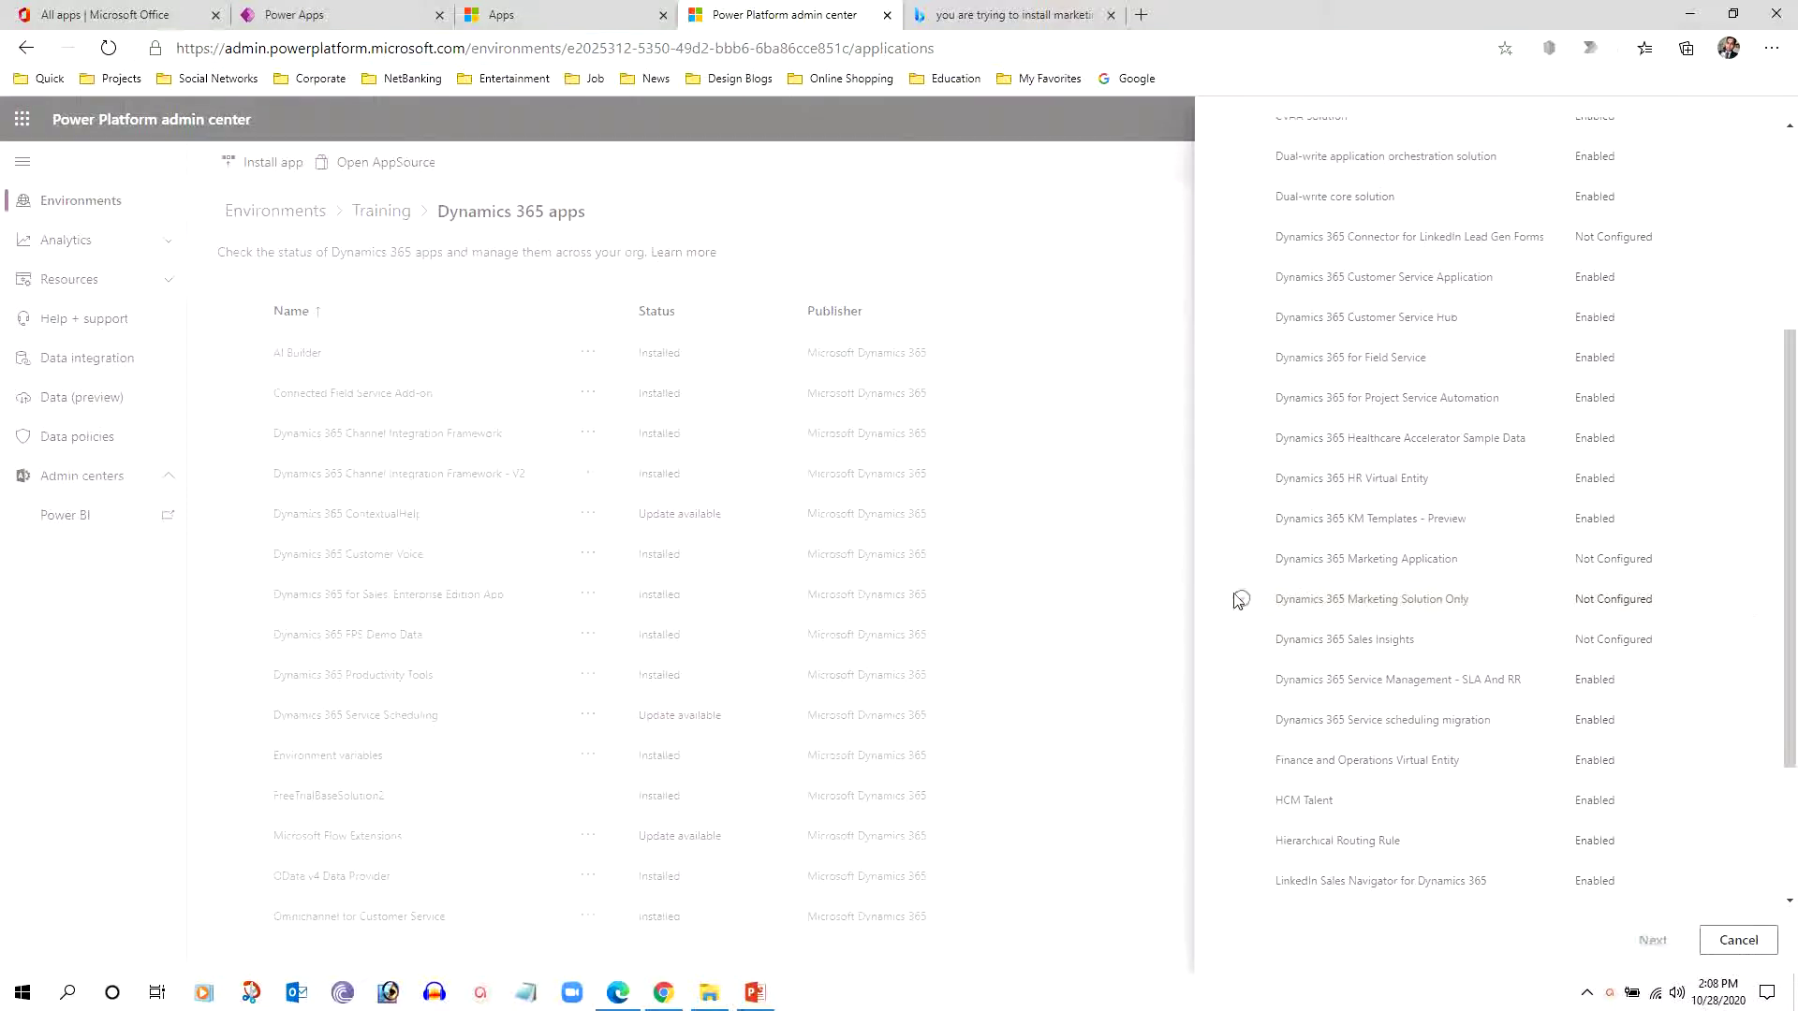
pyautogui.click(1466, 558)
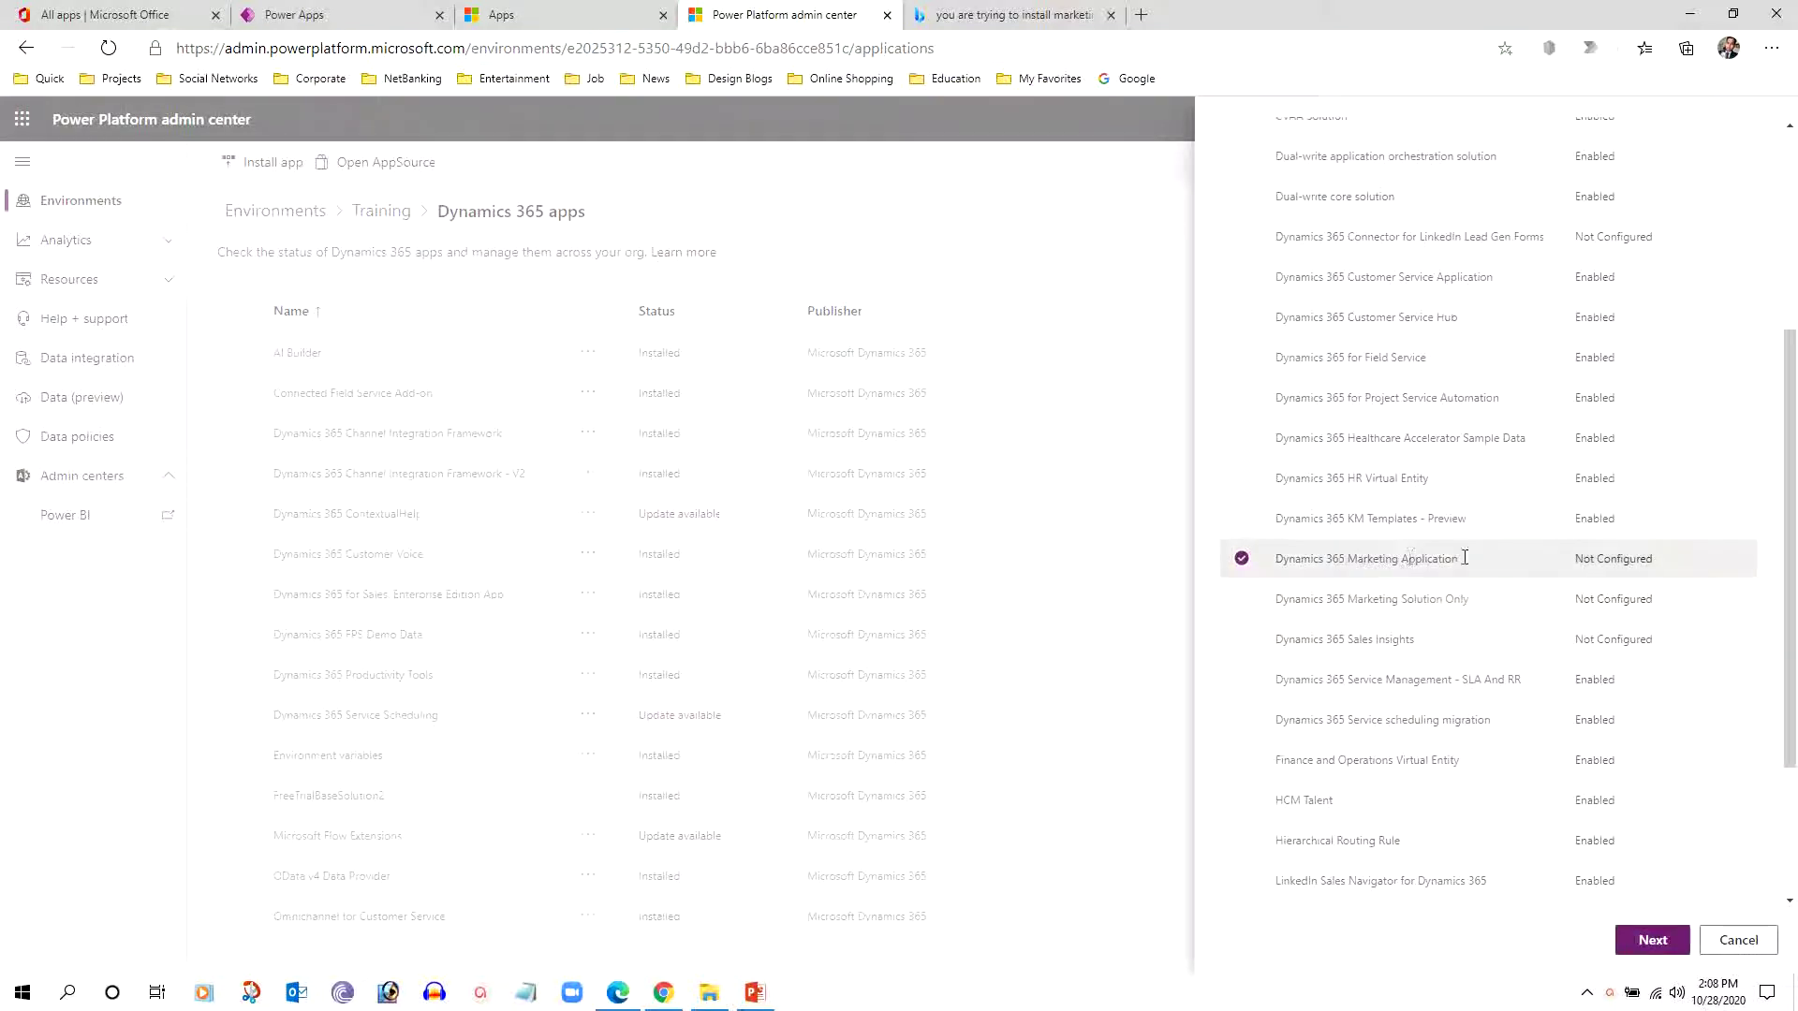
pyautogui.moveTo(1466, 558)
pyautogui.mouseDown()
pyautogui.moveTo(1330, 560)
pyautogui.moveTo(1471, 597)
pyautogui.mouseUp()
pyautogui.click(1242, 599)
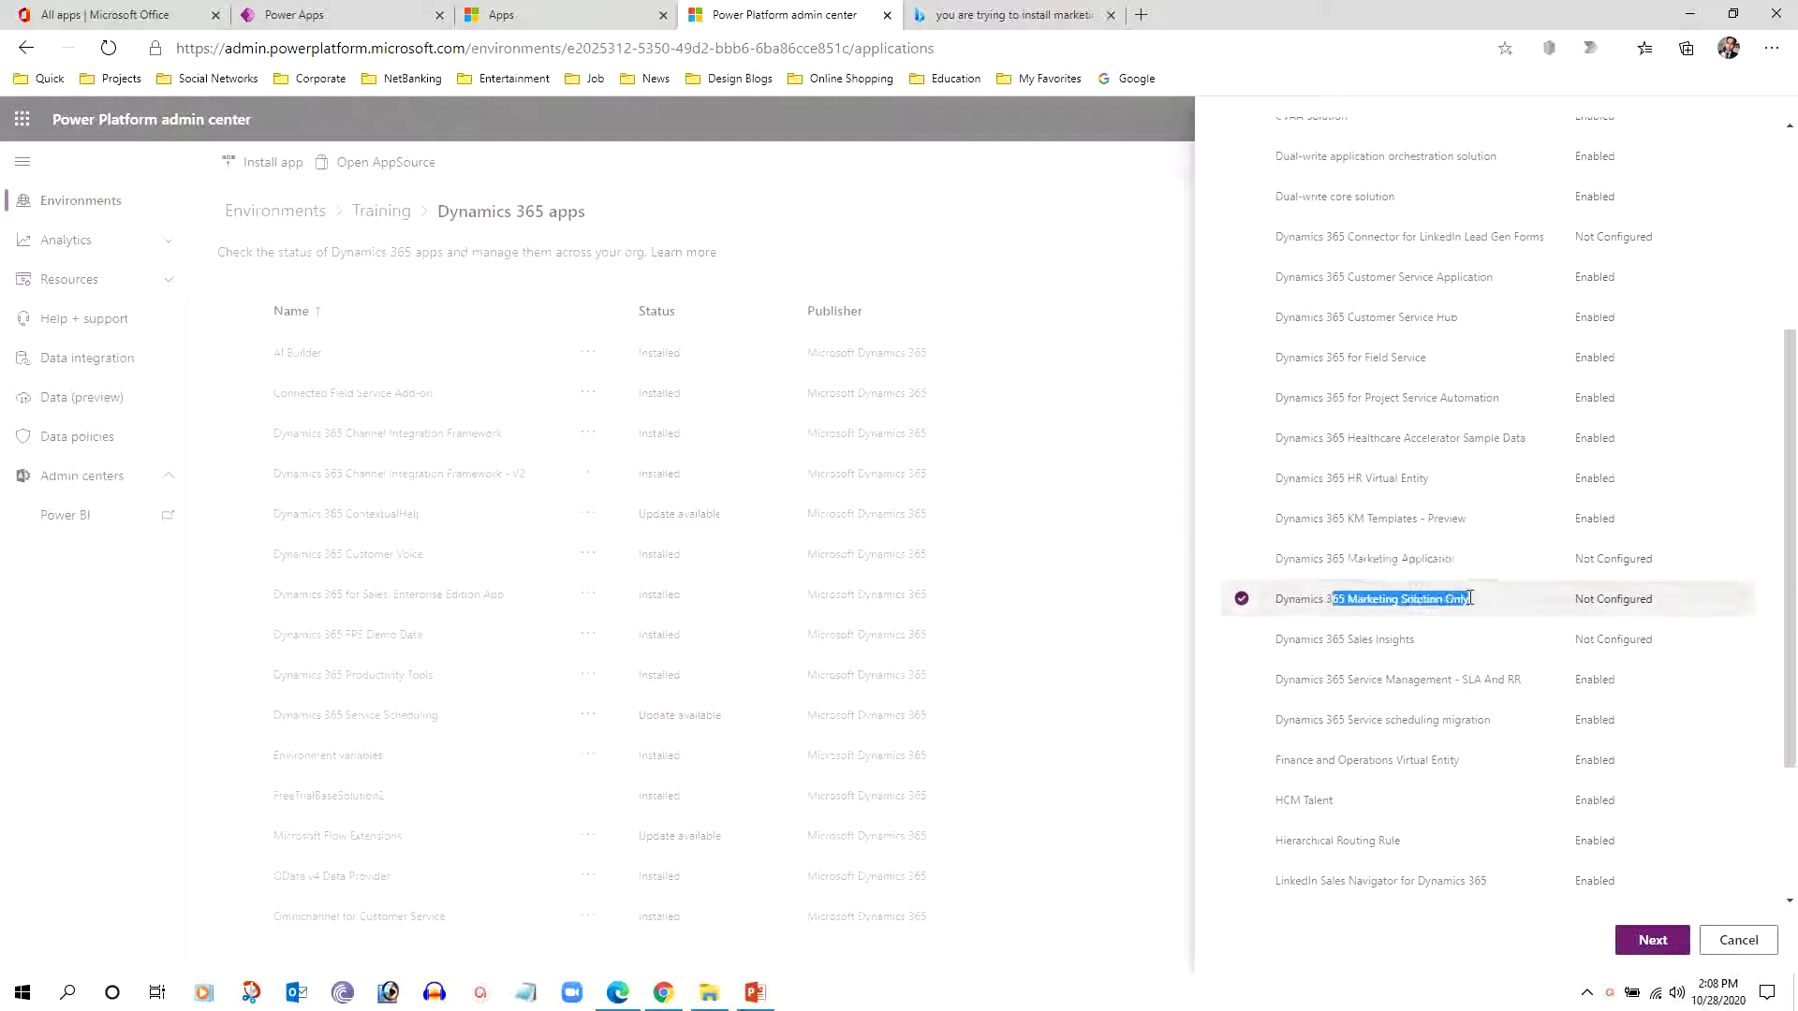
# Continue to the solutions-only setup page, noting that some Marketing features will be disabled.
pyautogui.click(1653, 940)
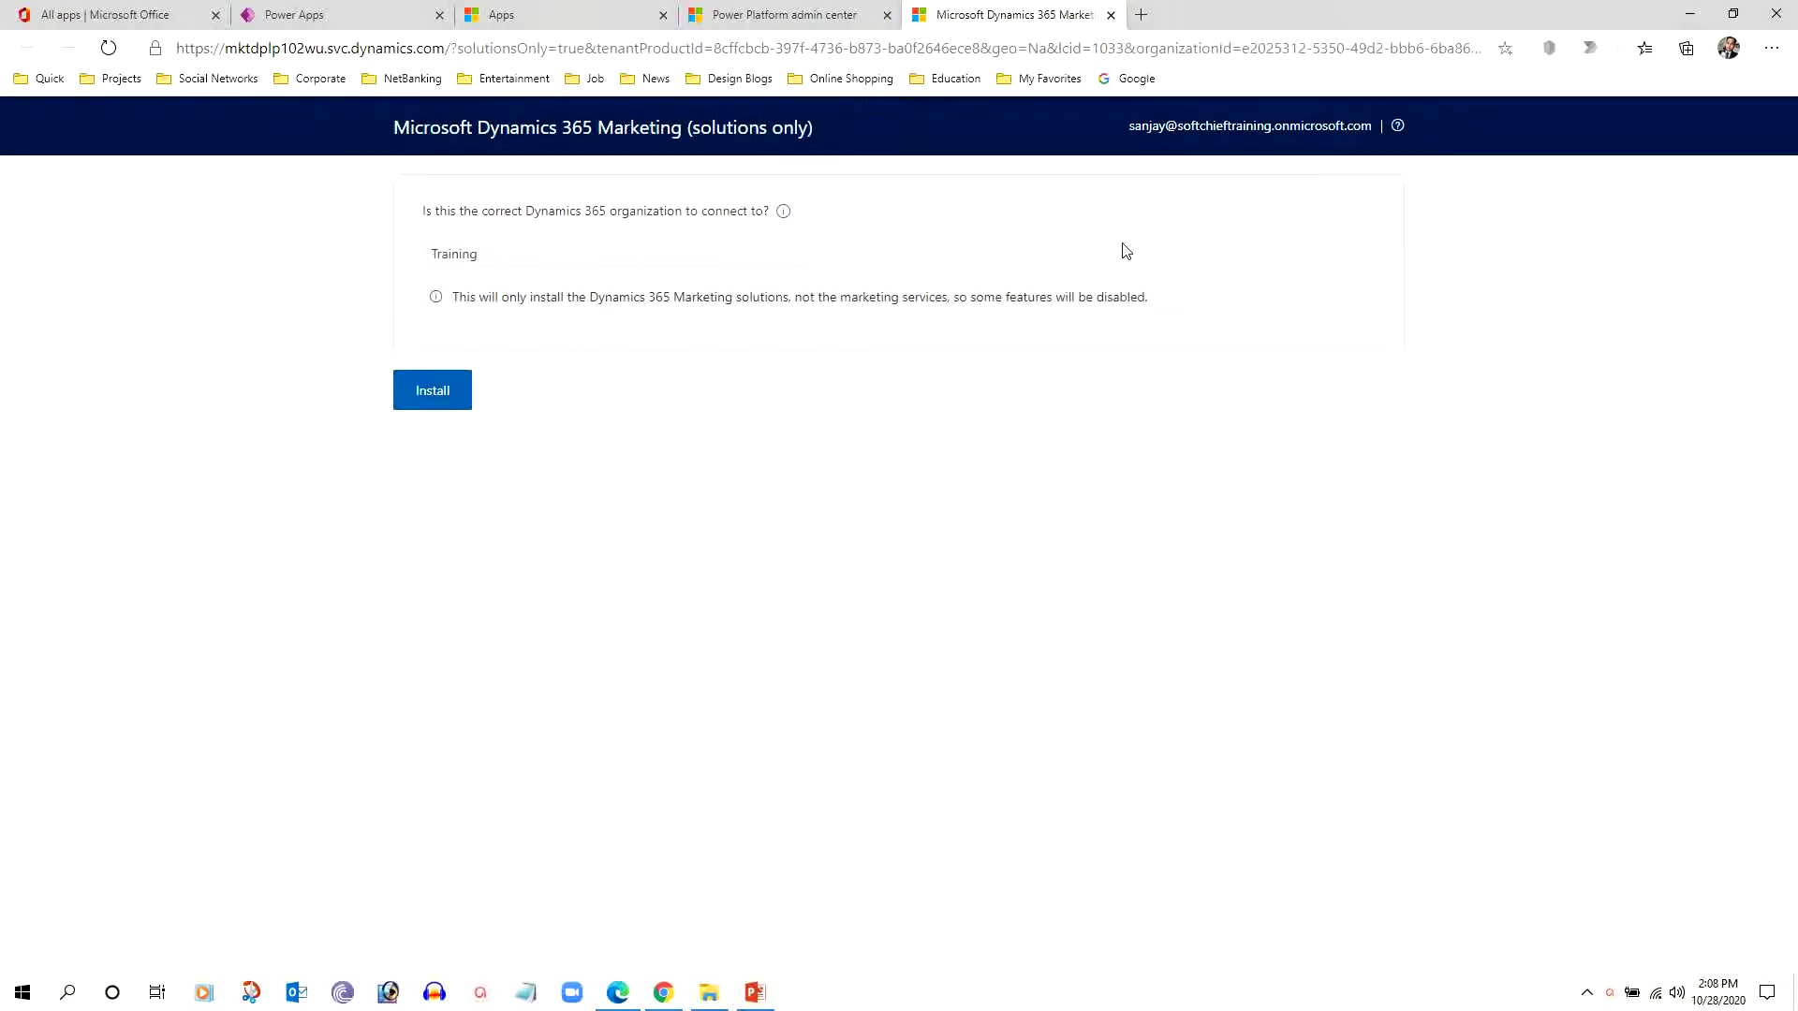
pyautogui.moveTo(502, 298)
pyautogui.mouseDown()
pyautogui.moveTo(829, 297)
pyautogui.moveTo(453, 297)
pyautogui.mouseUp()
pyautogui.click(858, 298)
pyautogui.click(932, 300)
pyautogui.moveTo(880, 298); pyautogui.dragTo(1056, 297)
pyautogui.click(1056, 296)
# Confirm the Training organization and start installing the Marketing solutions.
pyautogui.moveTo(446, 255); pyautogui.dragTo(590, 261)
pyautogui.click(552, 355)
pyautogui.click(432, 391)
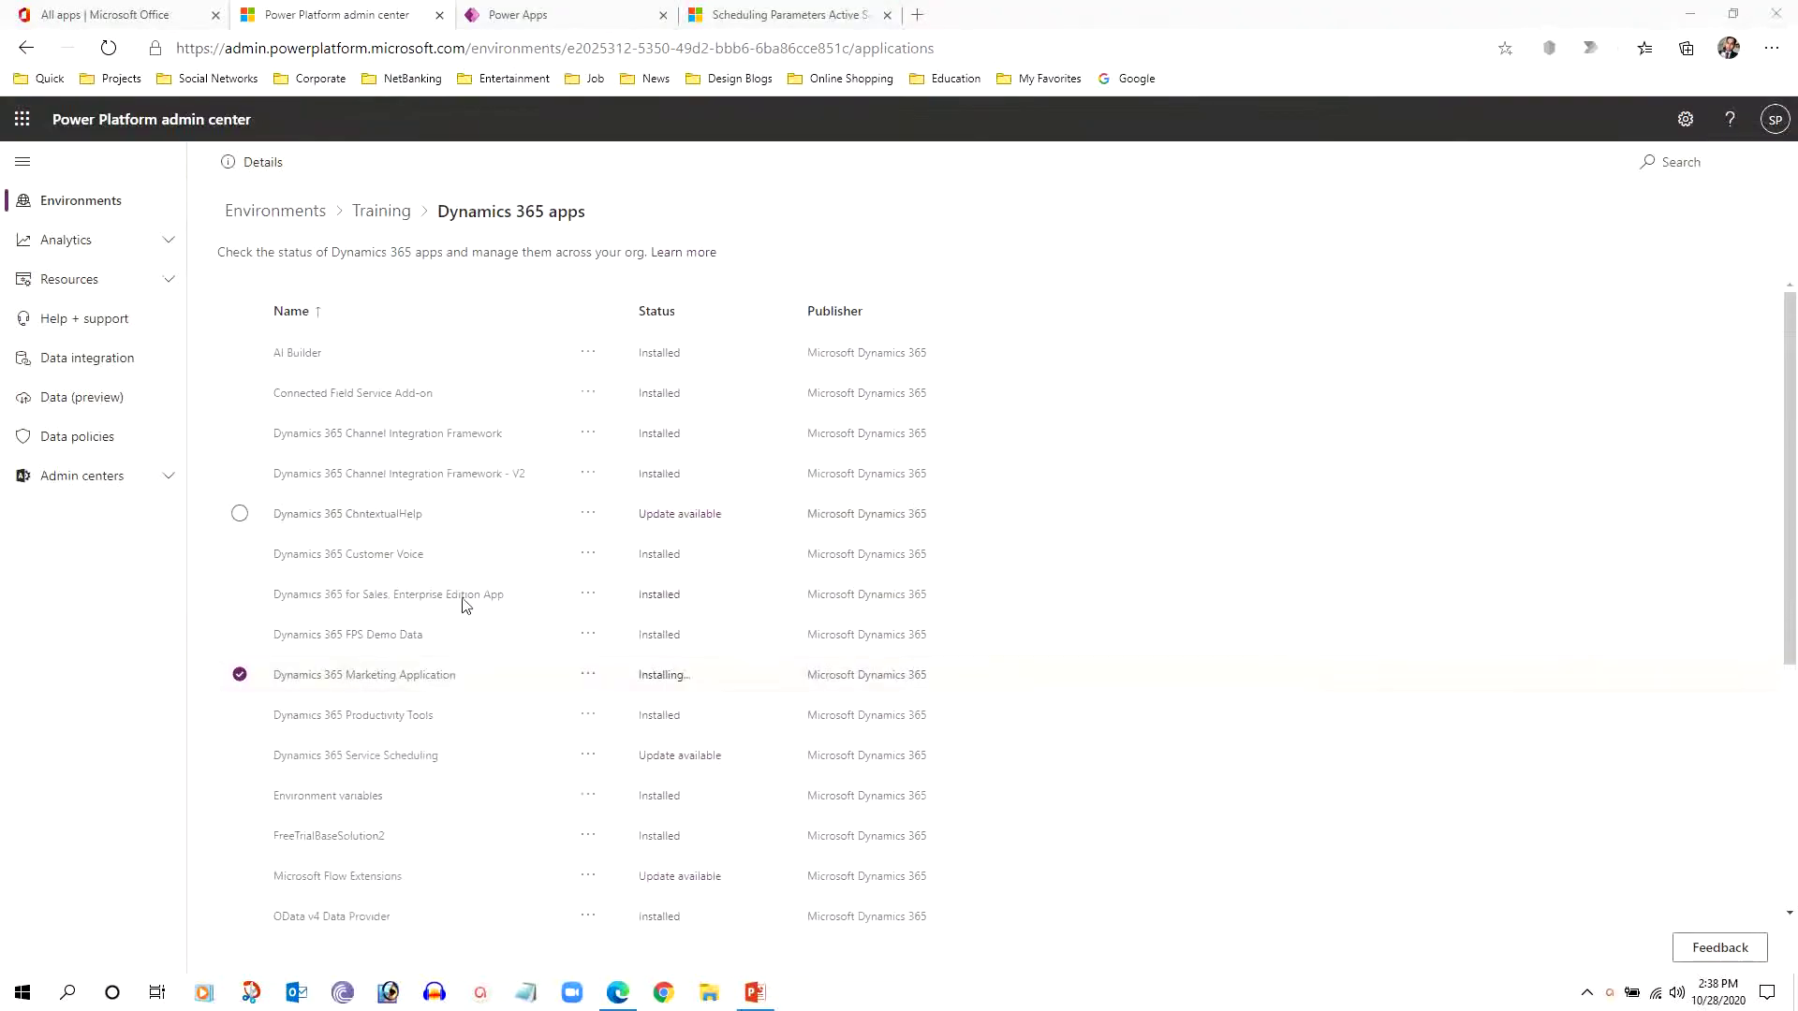
# Verify in the widened Status column that Dynamics 365 Marketing Application reads Installed.
pyautogui.click(240, 676)
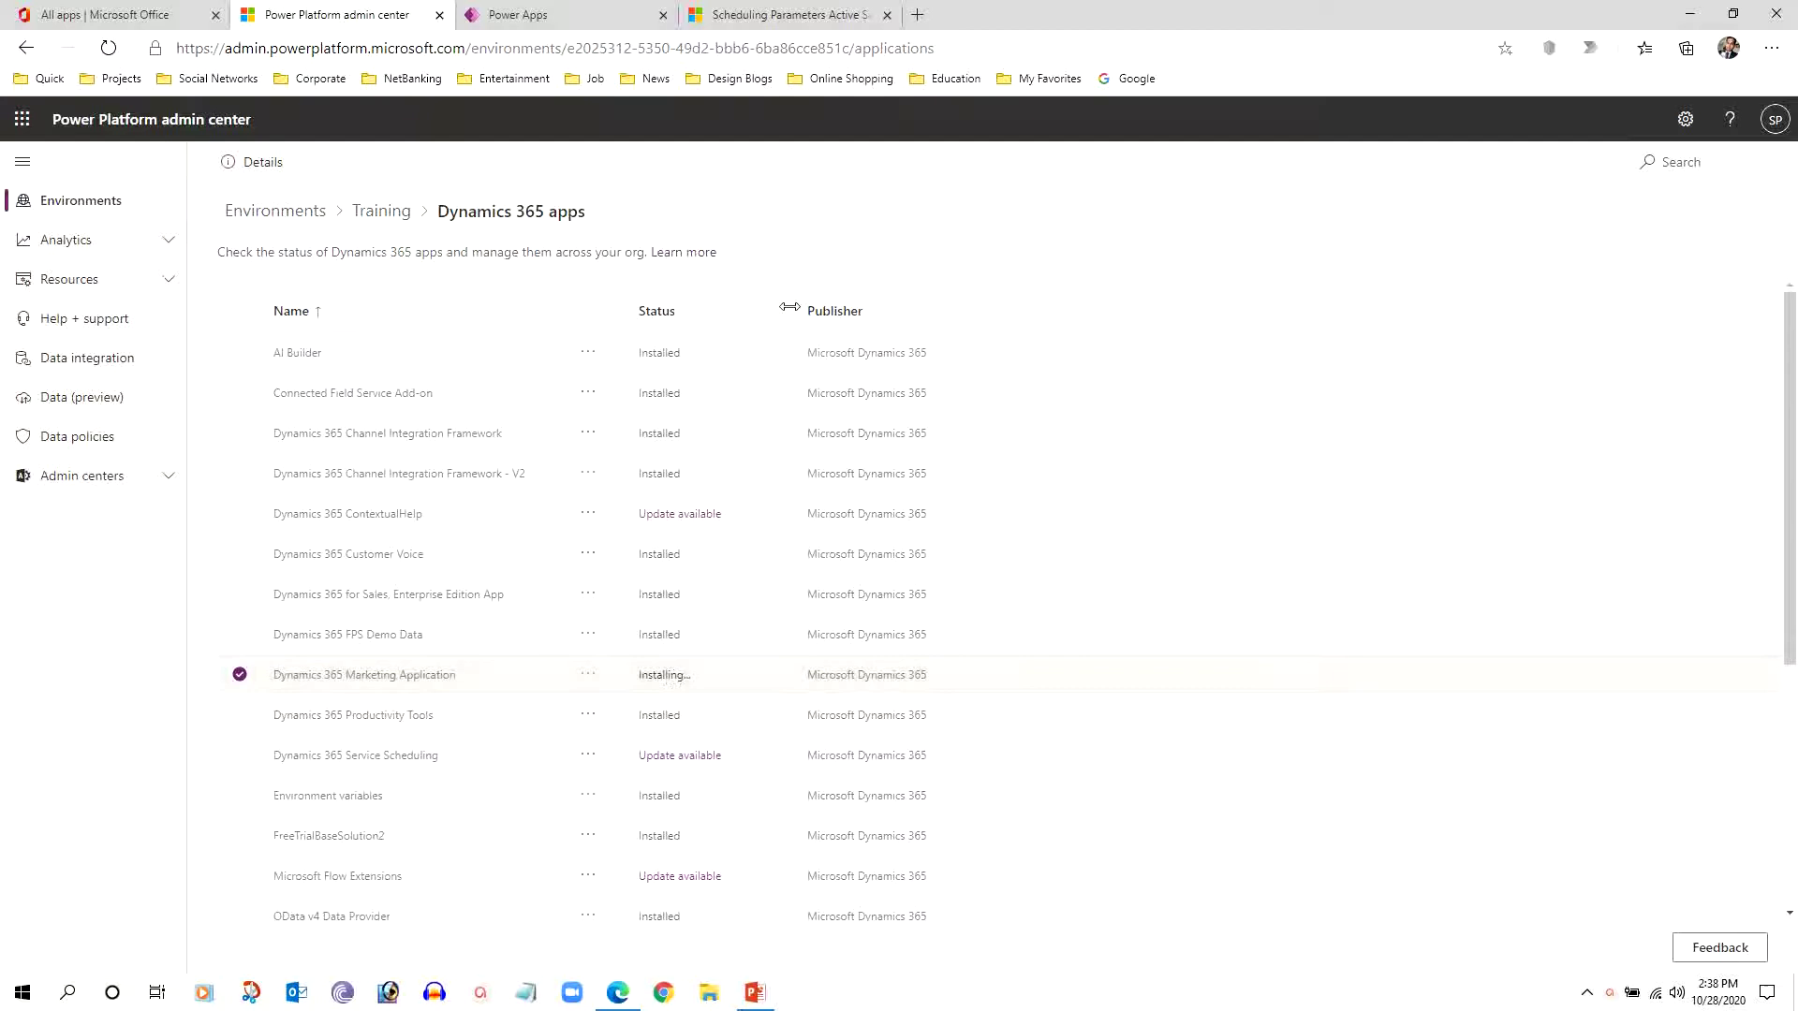
pyautogui.moveTo(795, 310); pyautogui.dragTo(885, 317)
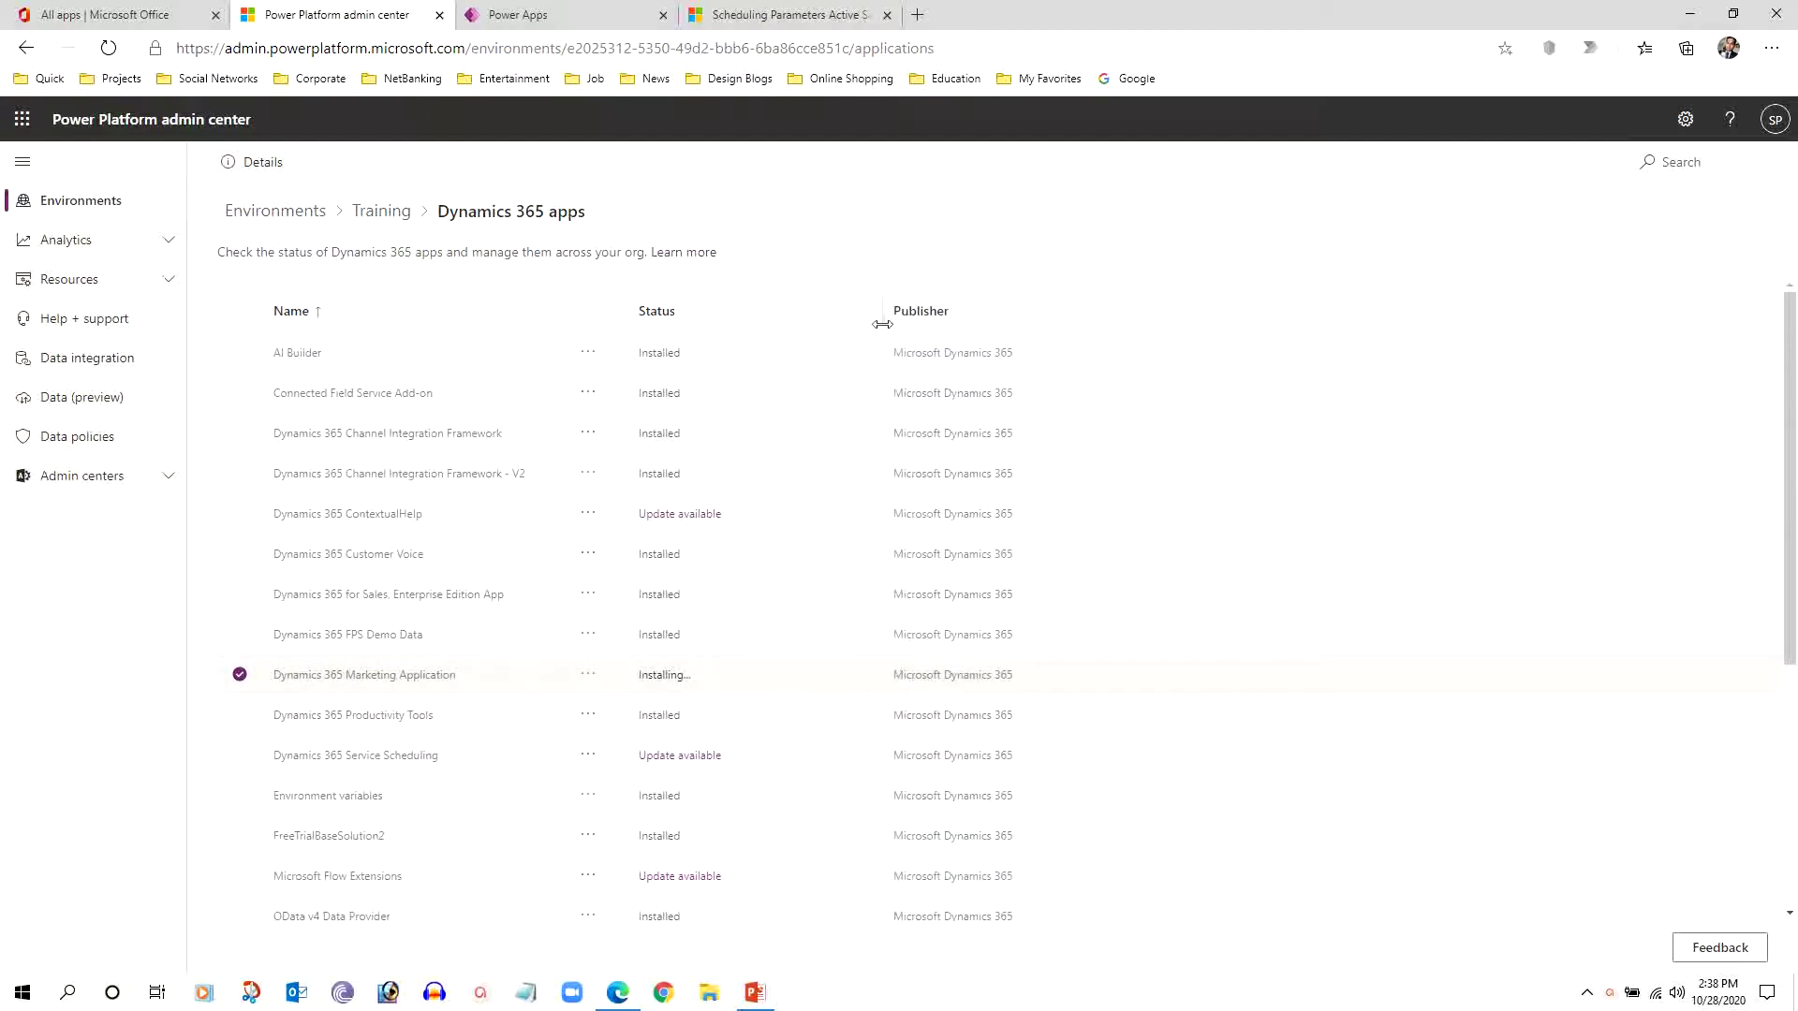
pyautogui.click(588, 675)
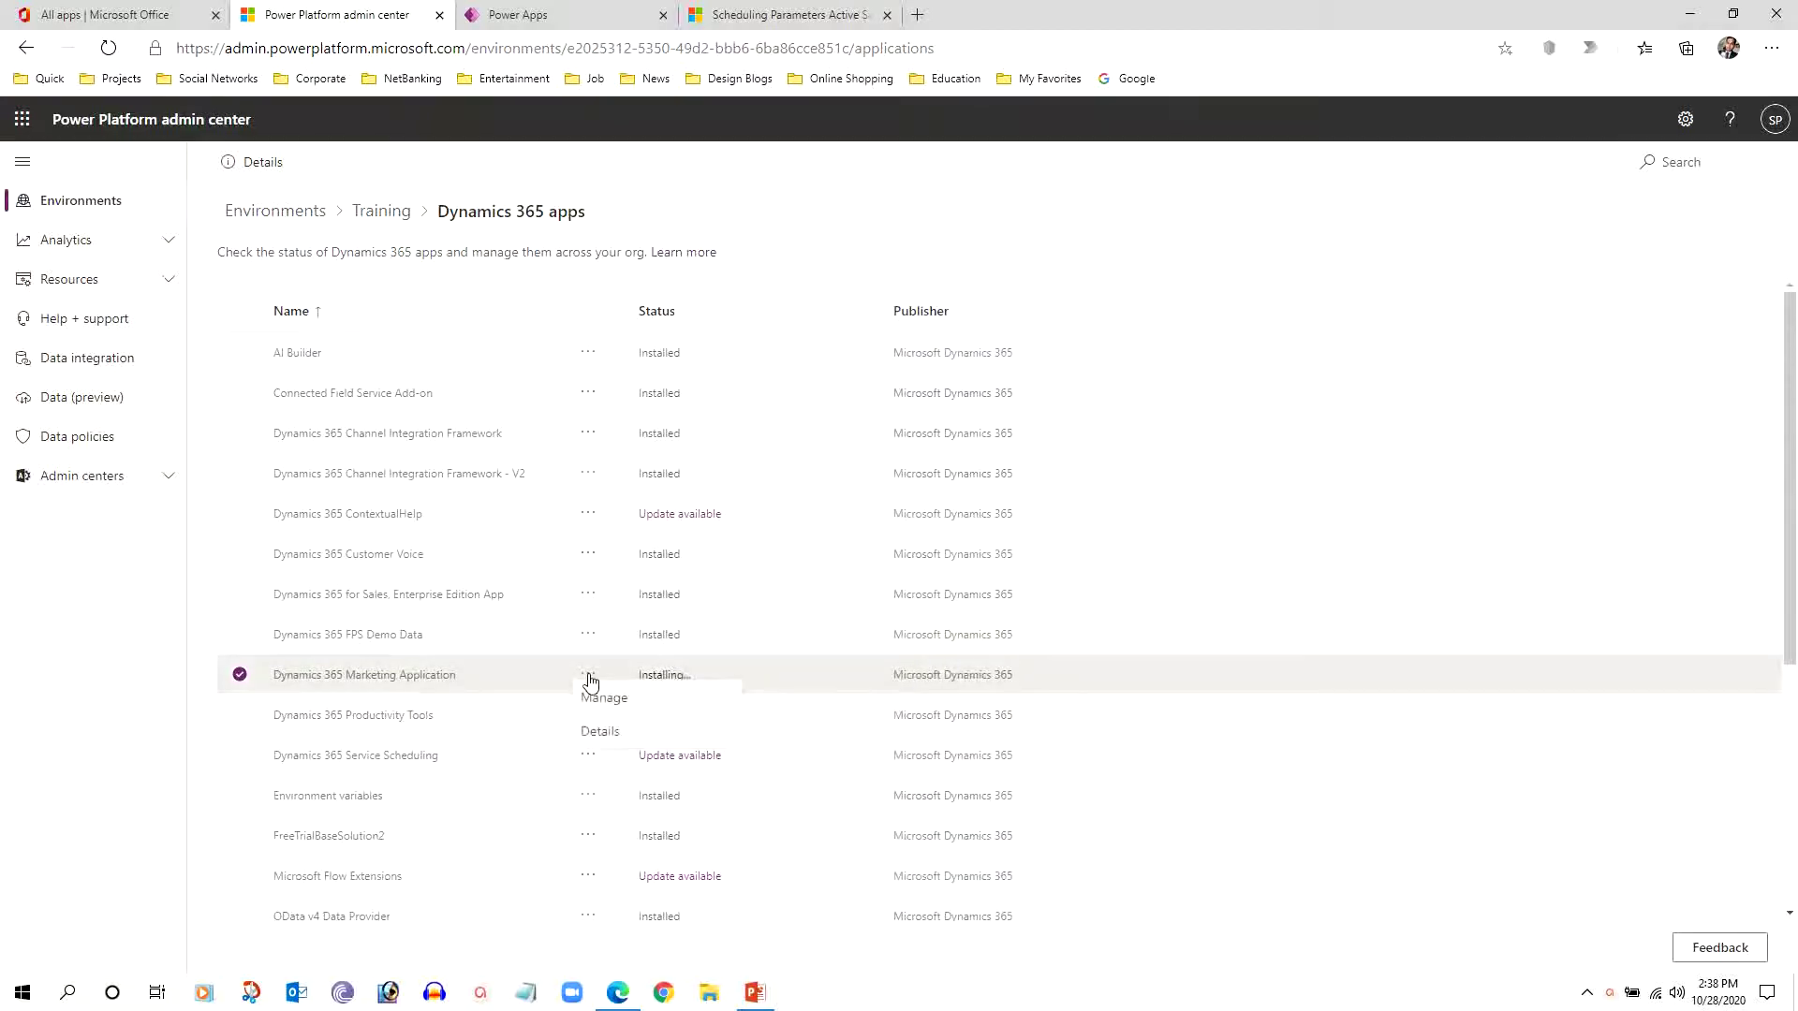
pyautogui.click(589, 676)
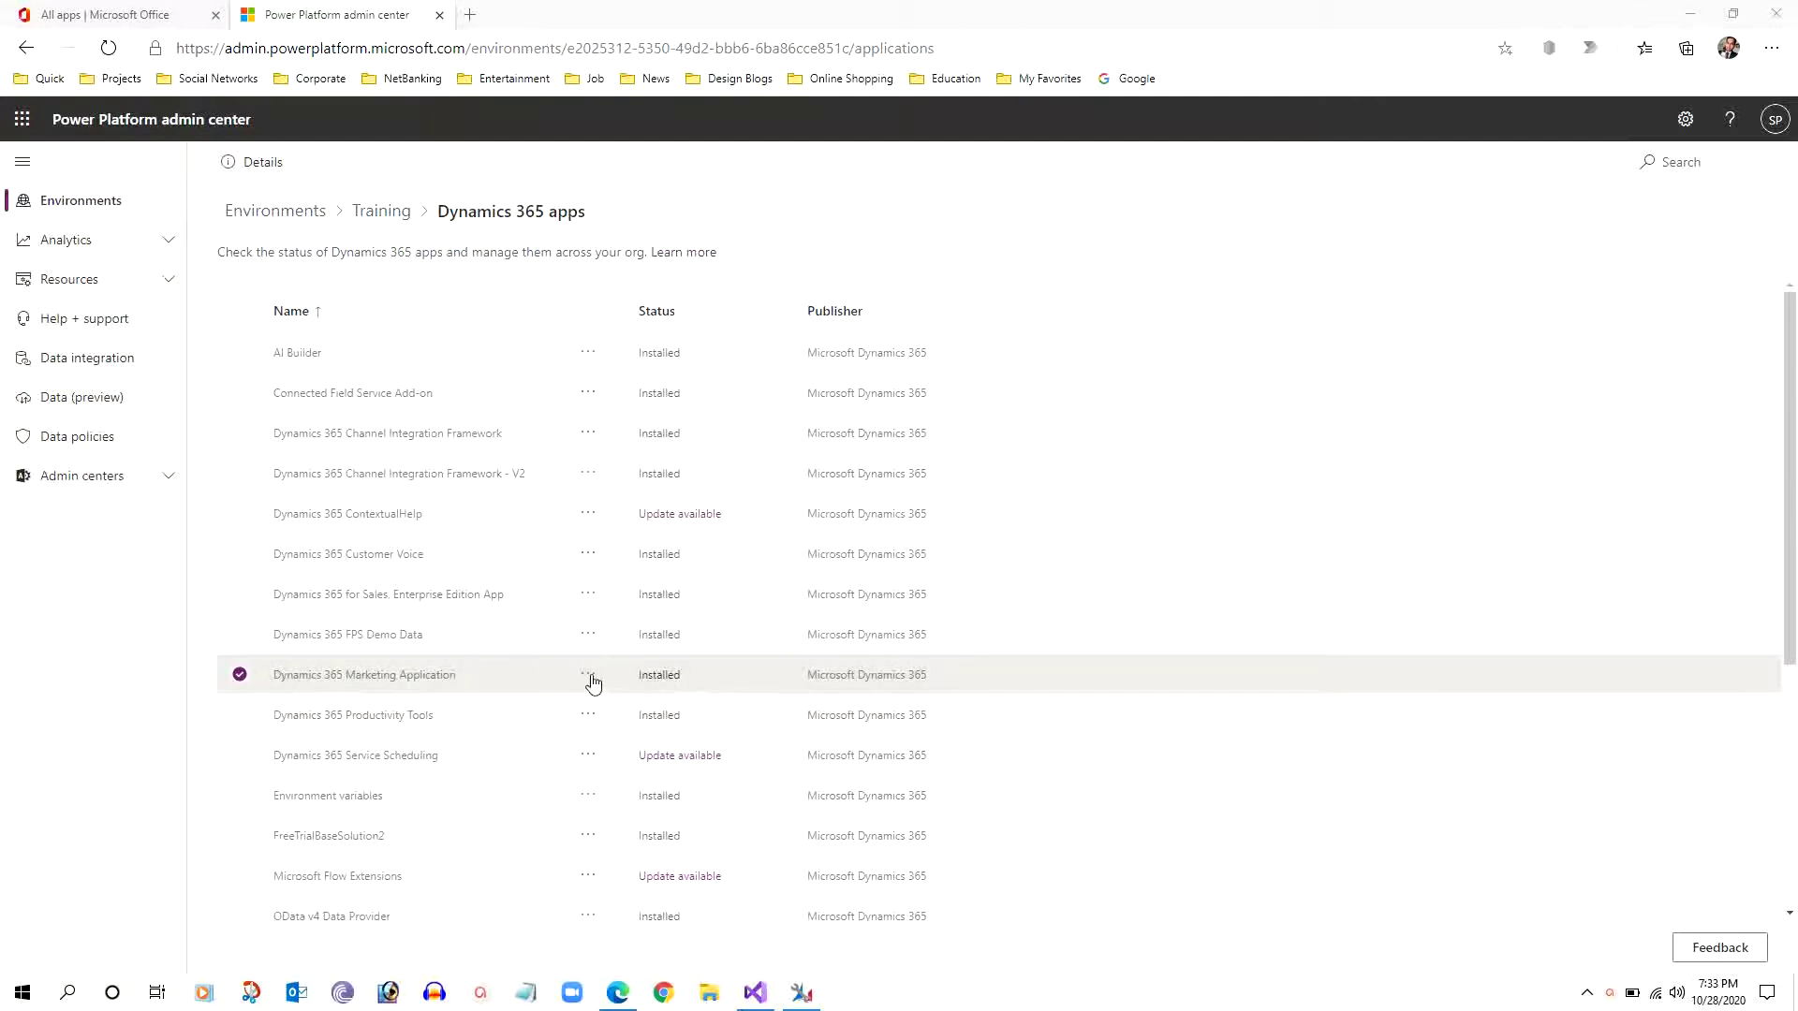
# Switch to the All apps | Microsoft Office tab and reload it.
pyautogui.click(588, 676)
pyautogui.click(592, 680)
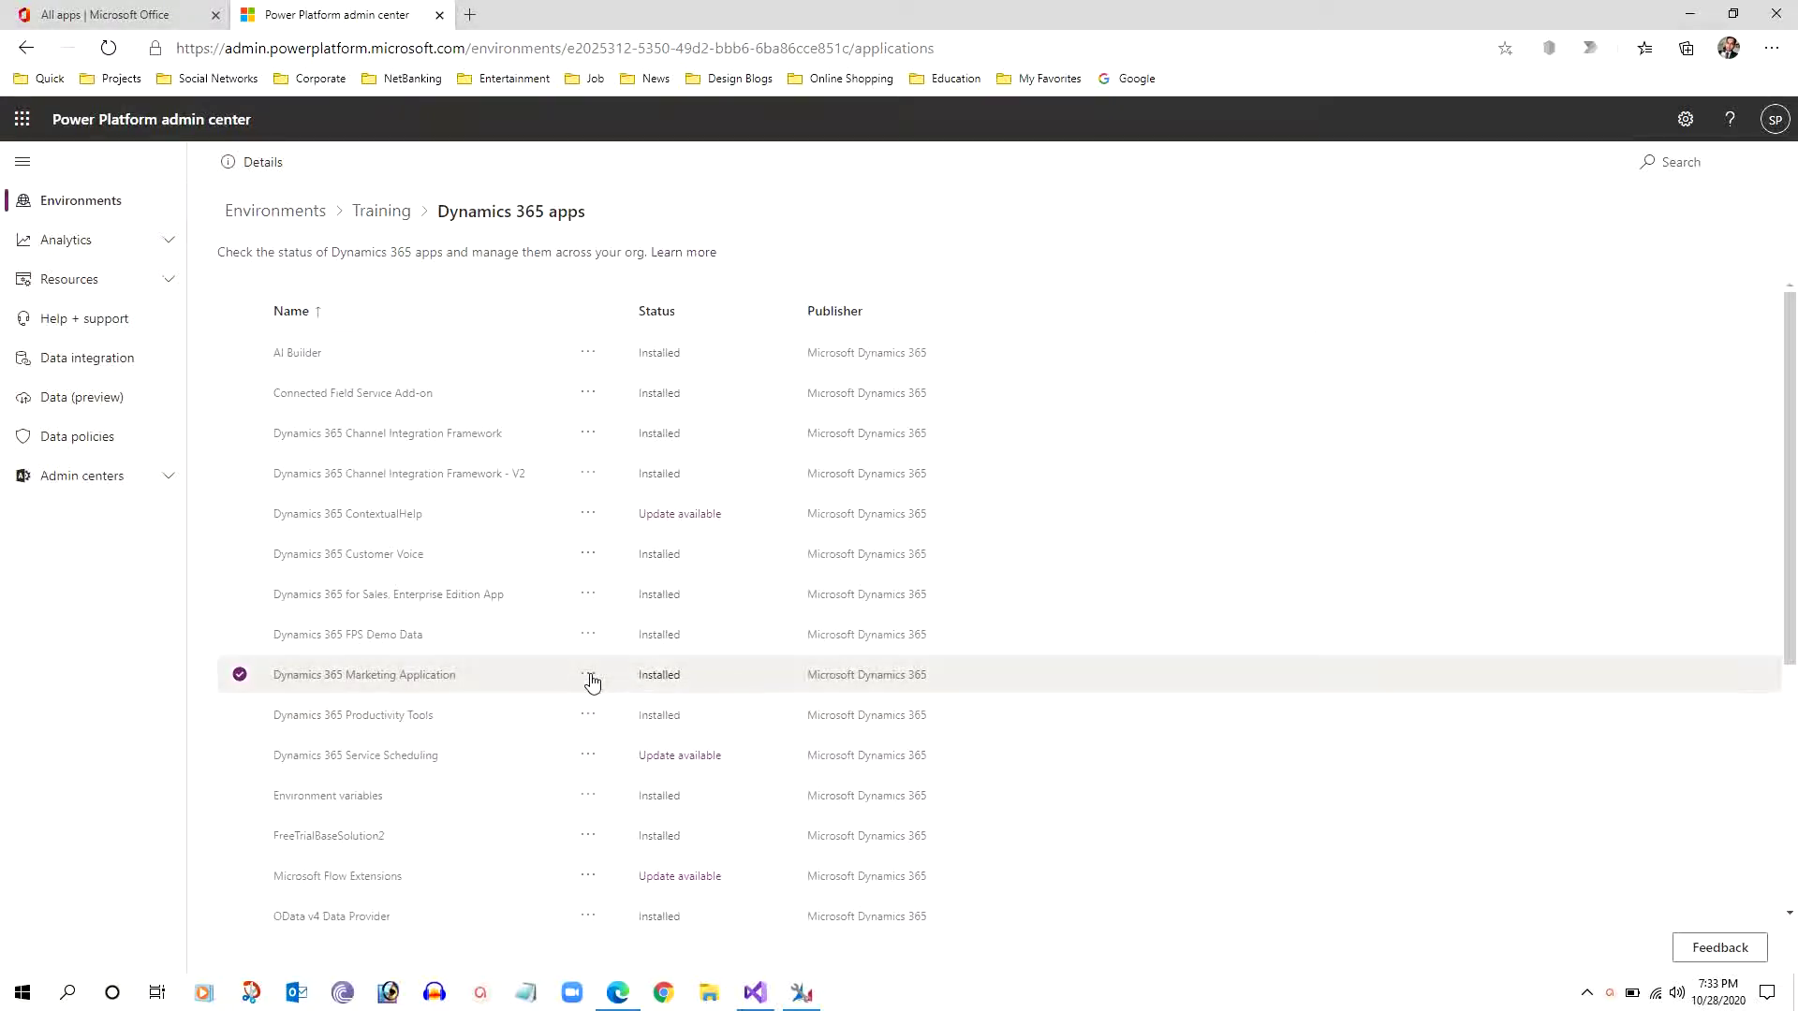
pyautogui.click(160, 17)
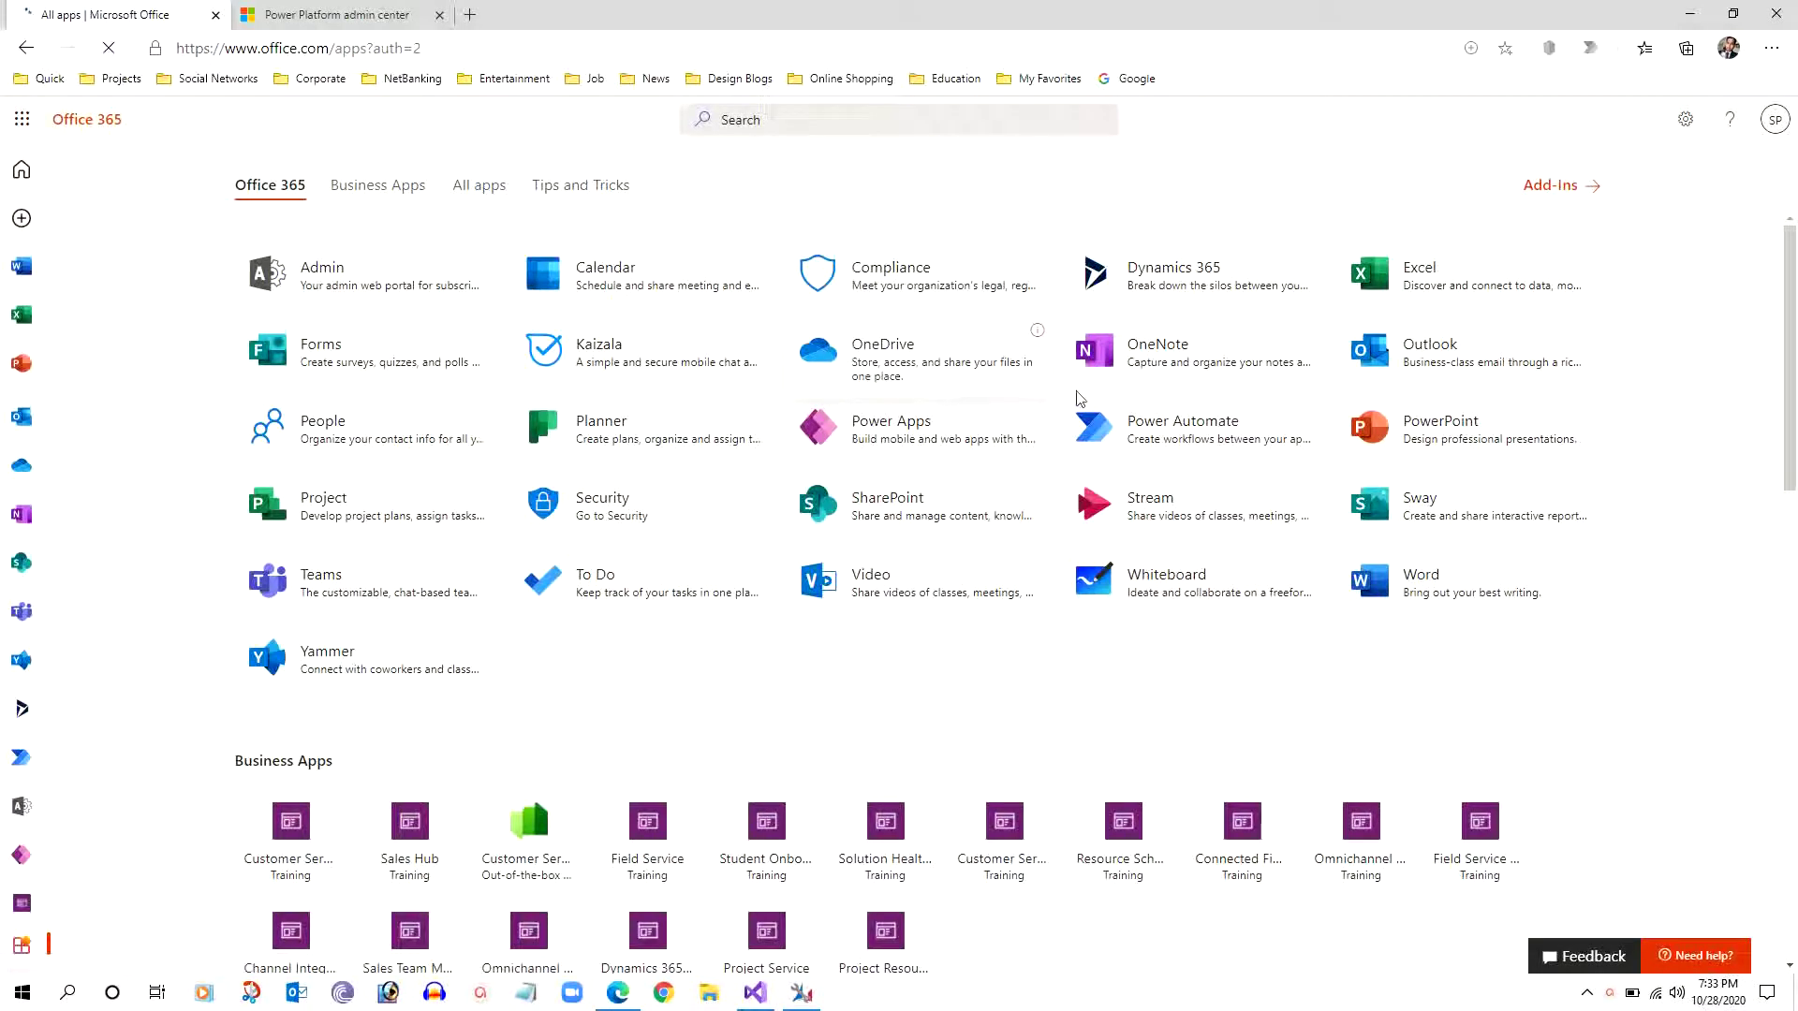
# Manage Marketing Application from the Training apps list and see the not-present-on-this-tenant error.
pyautogui.click(365, 15)
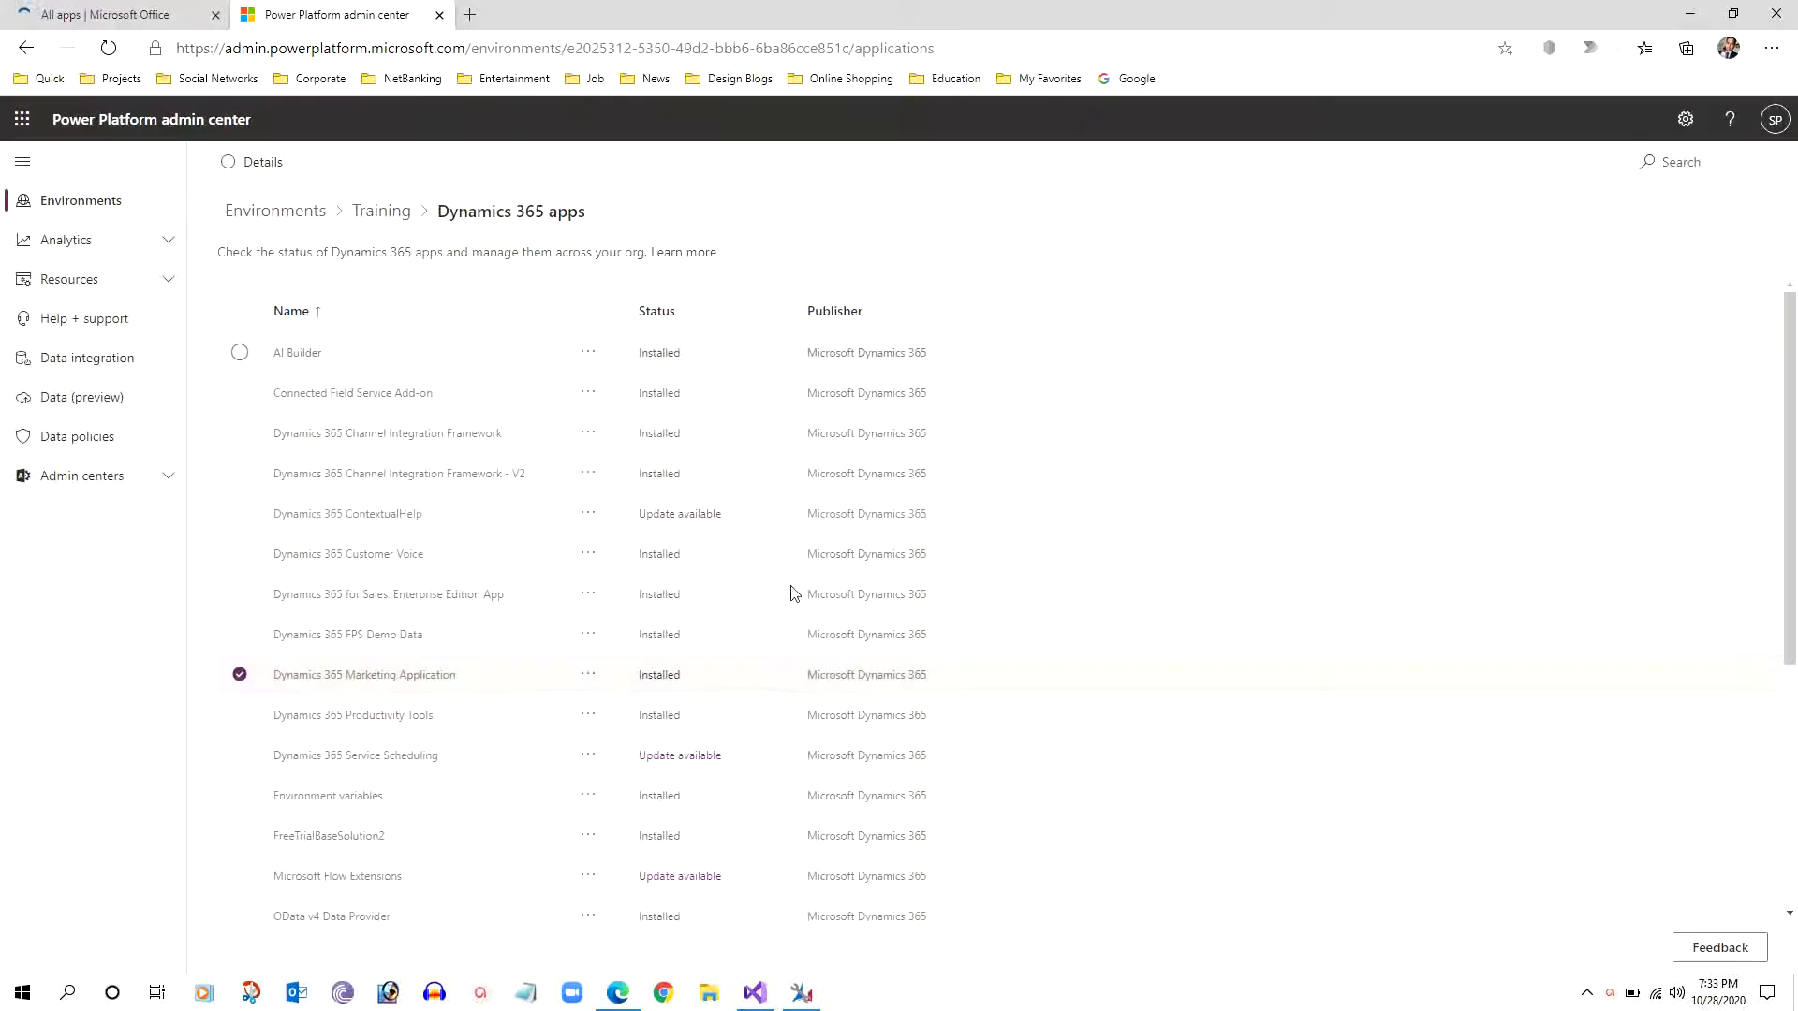
pyautogui.click(588, 676)
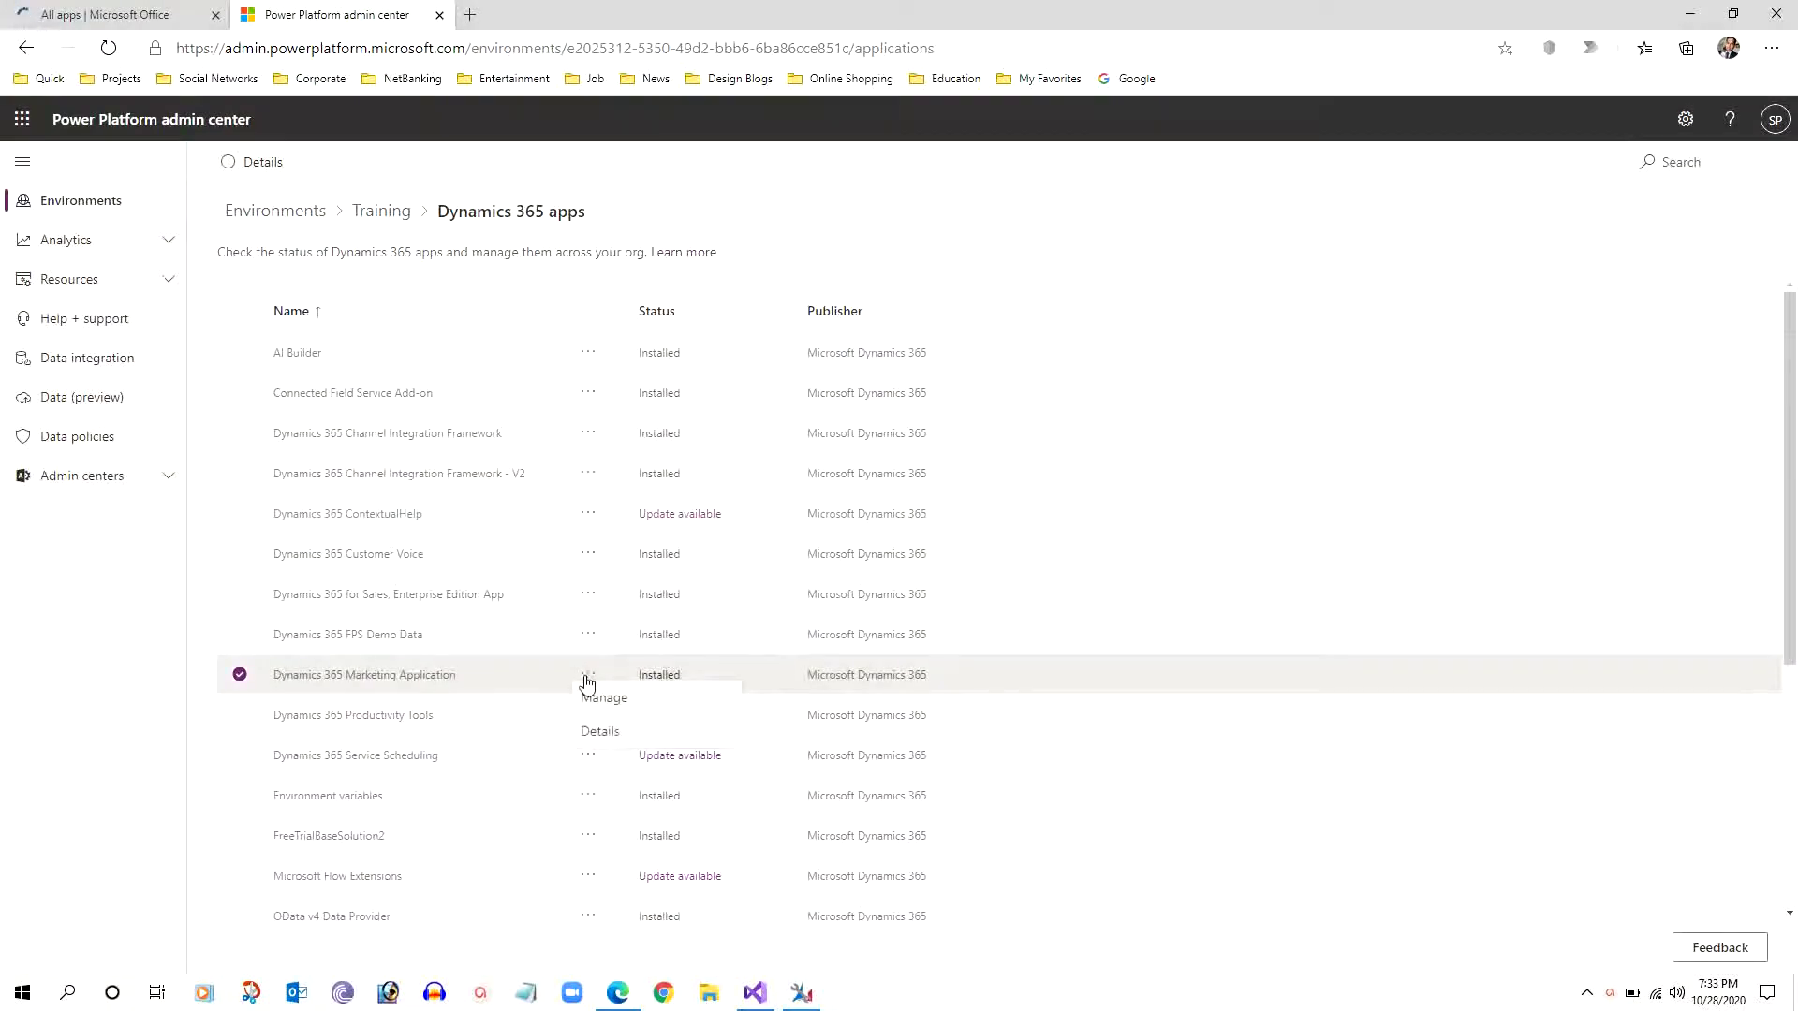
pyautogui.click(653, 704)
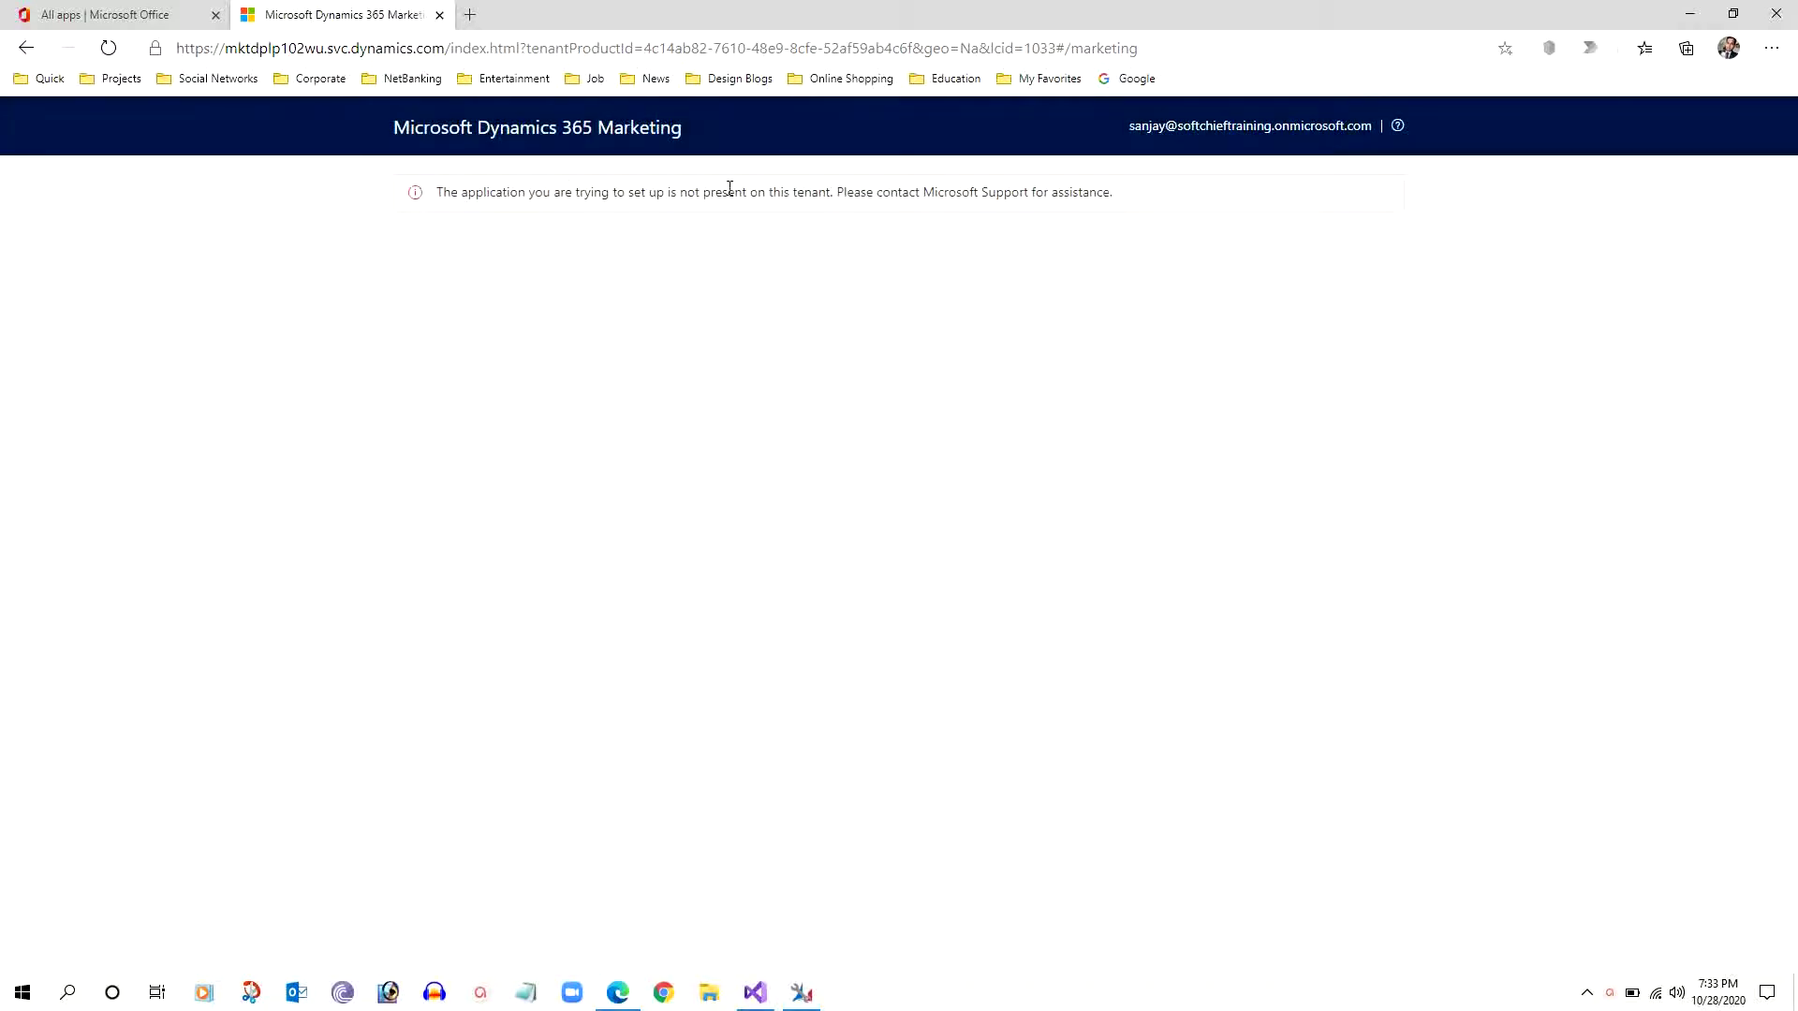
pyautogui.moveTo(980, 185); pyautogui.dragTo(573, 208)
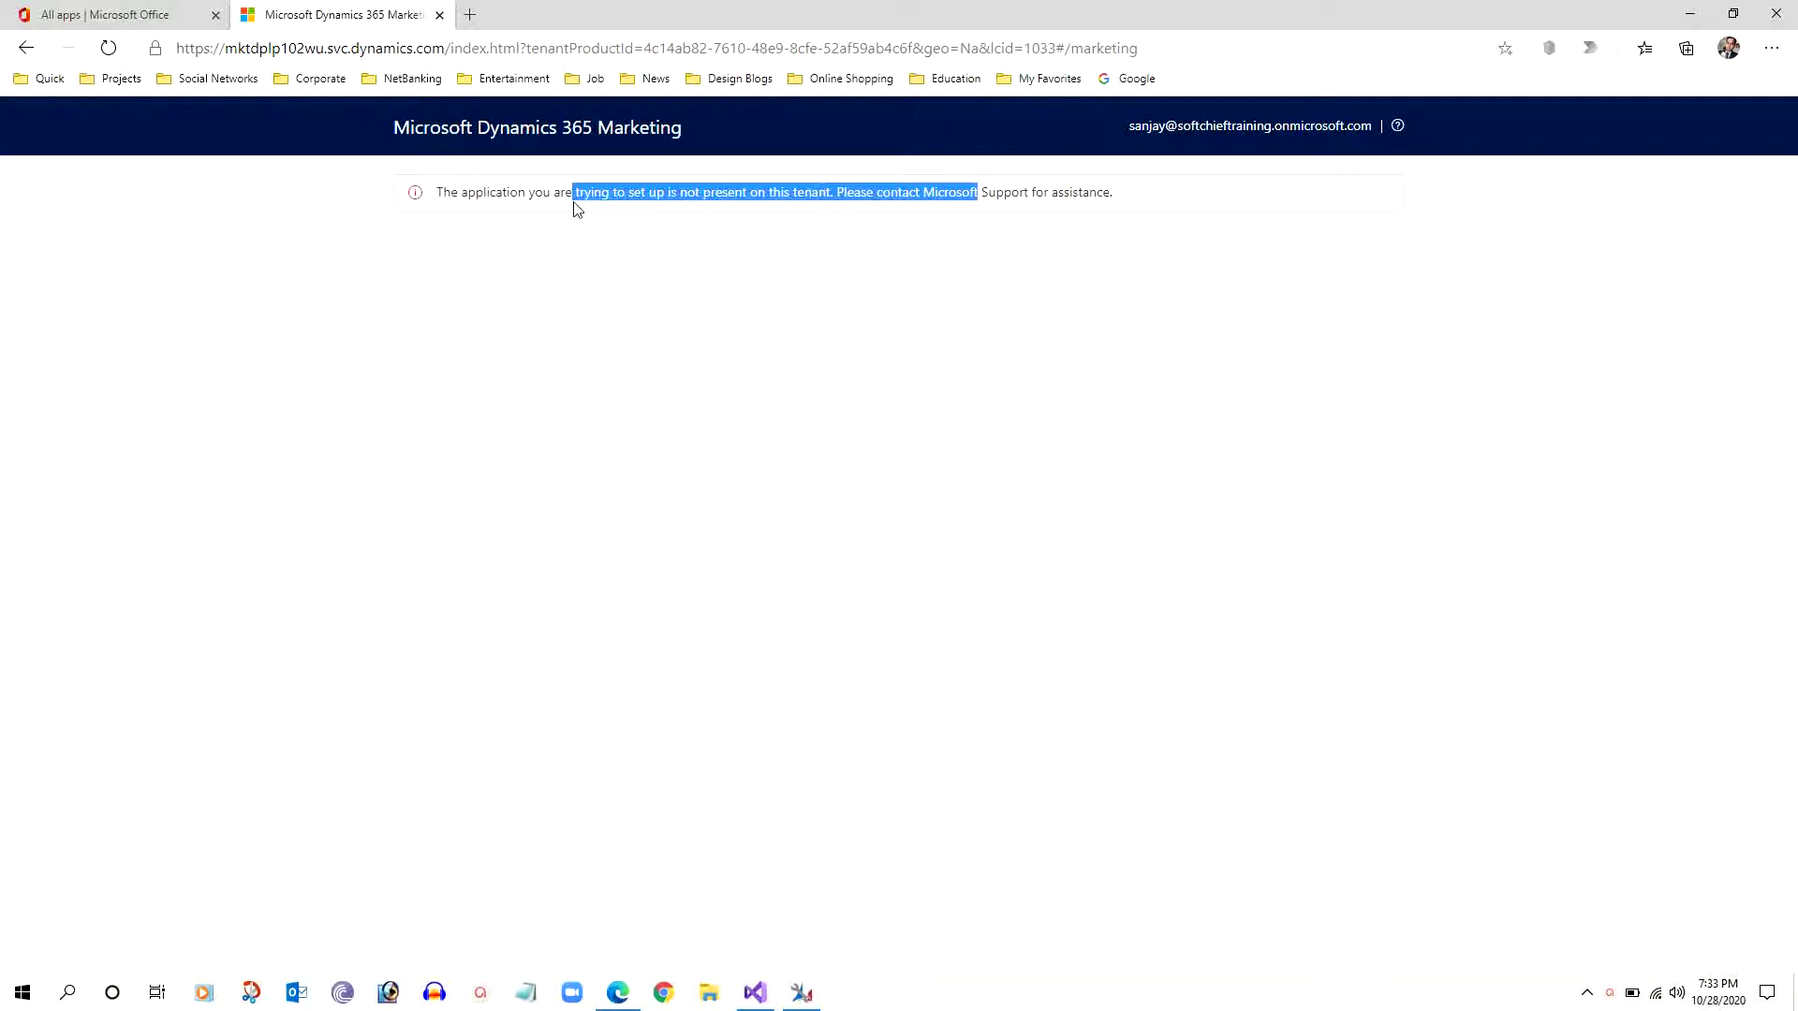
pyautogui.click(576, 208)
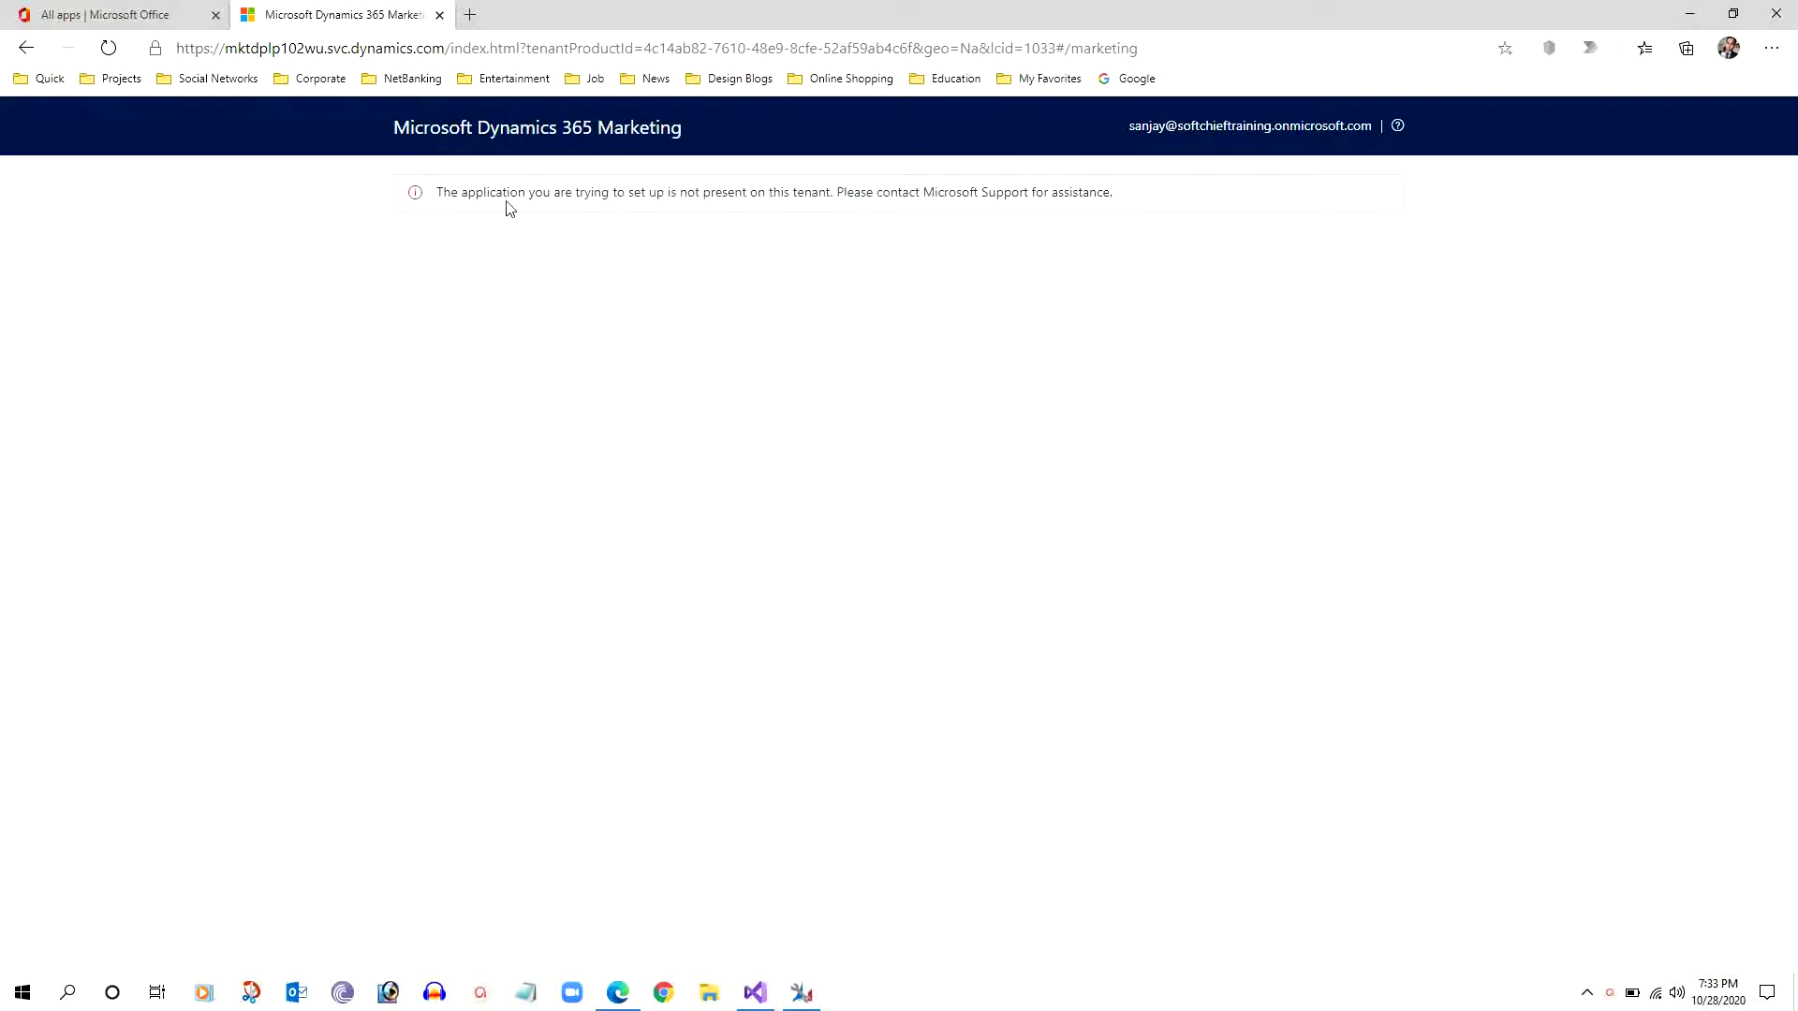
pyautogui.click(441, 16)
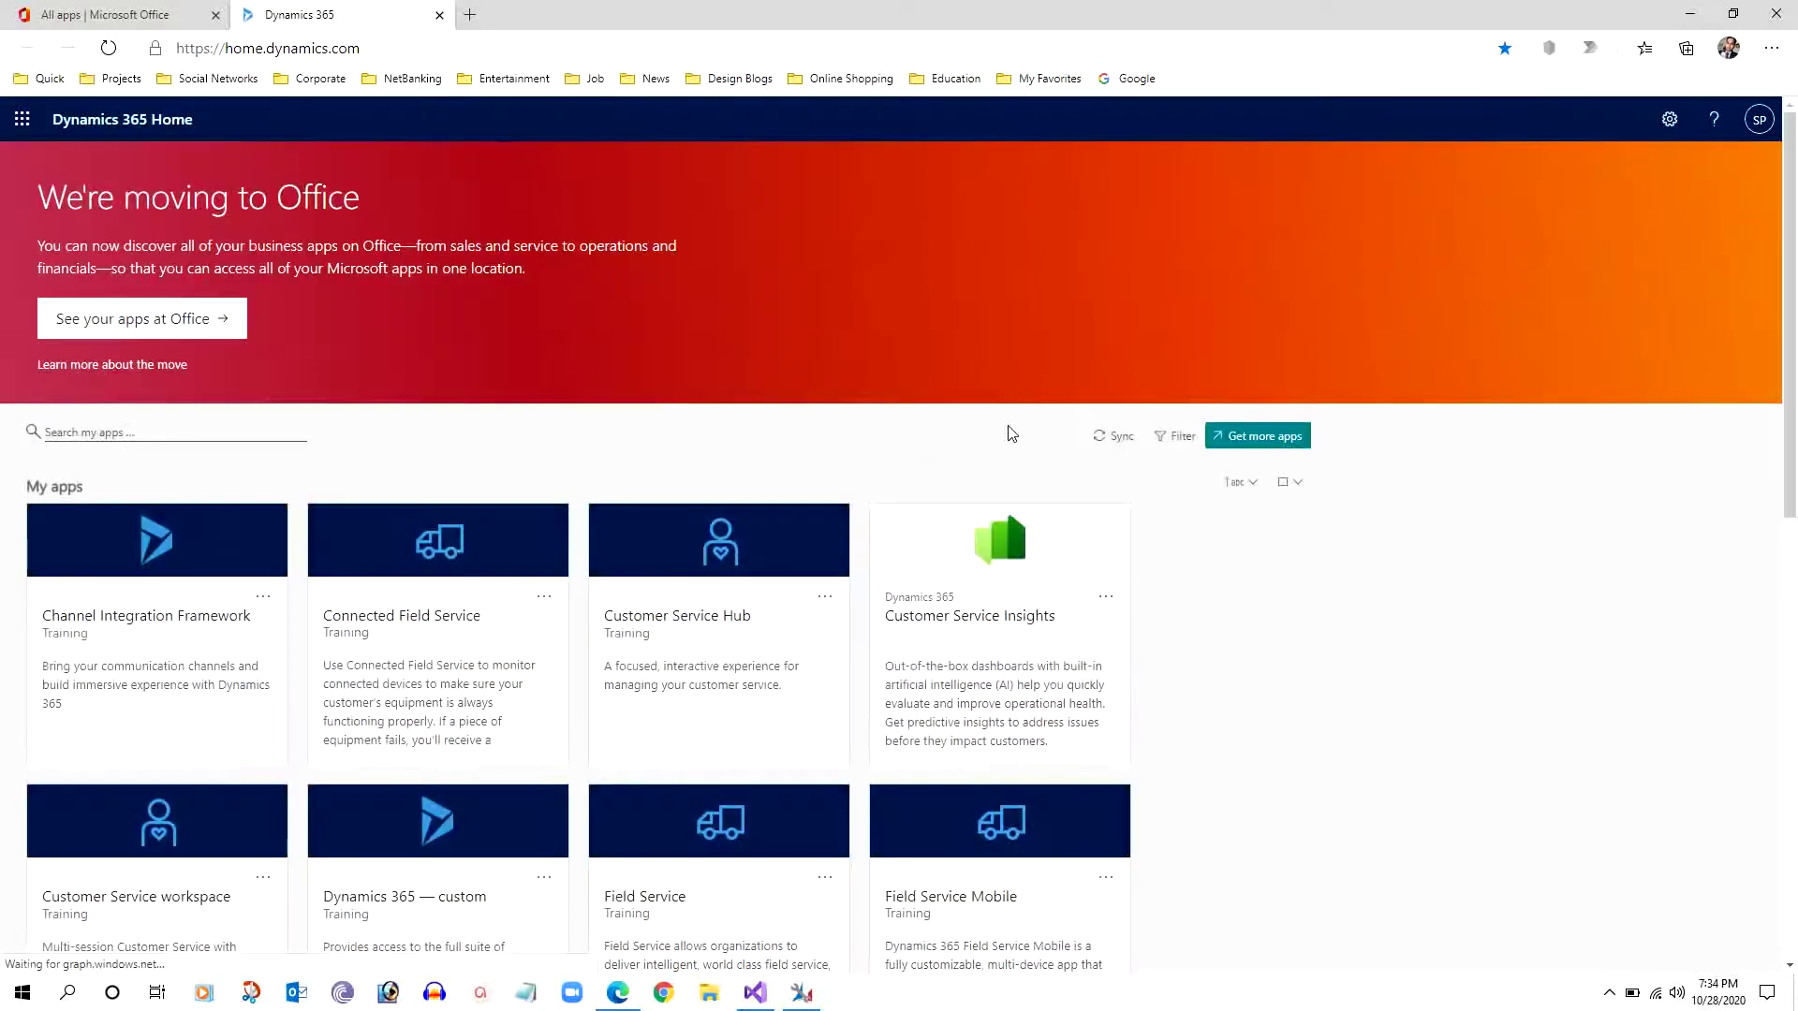
pyautogui.scroll(-2, 1291, 527)
pyautogui.scroll(-1, 1290, 527)
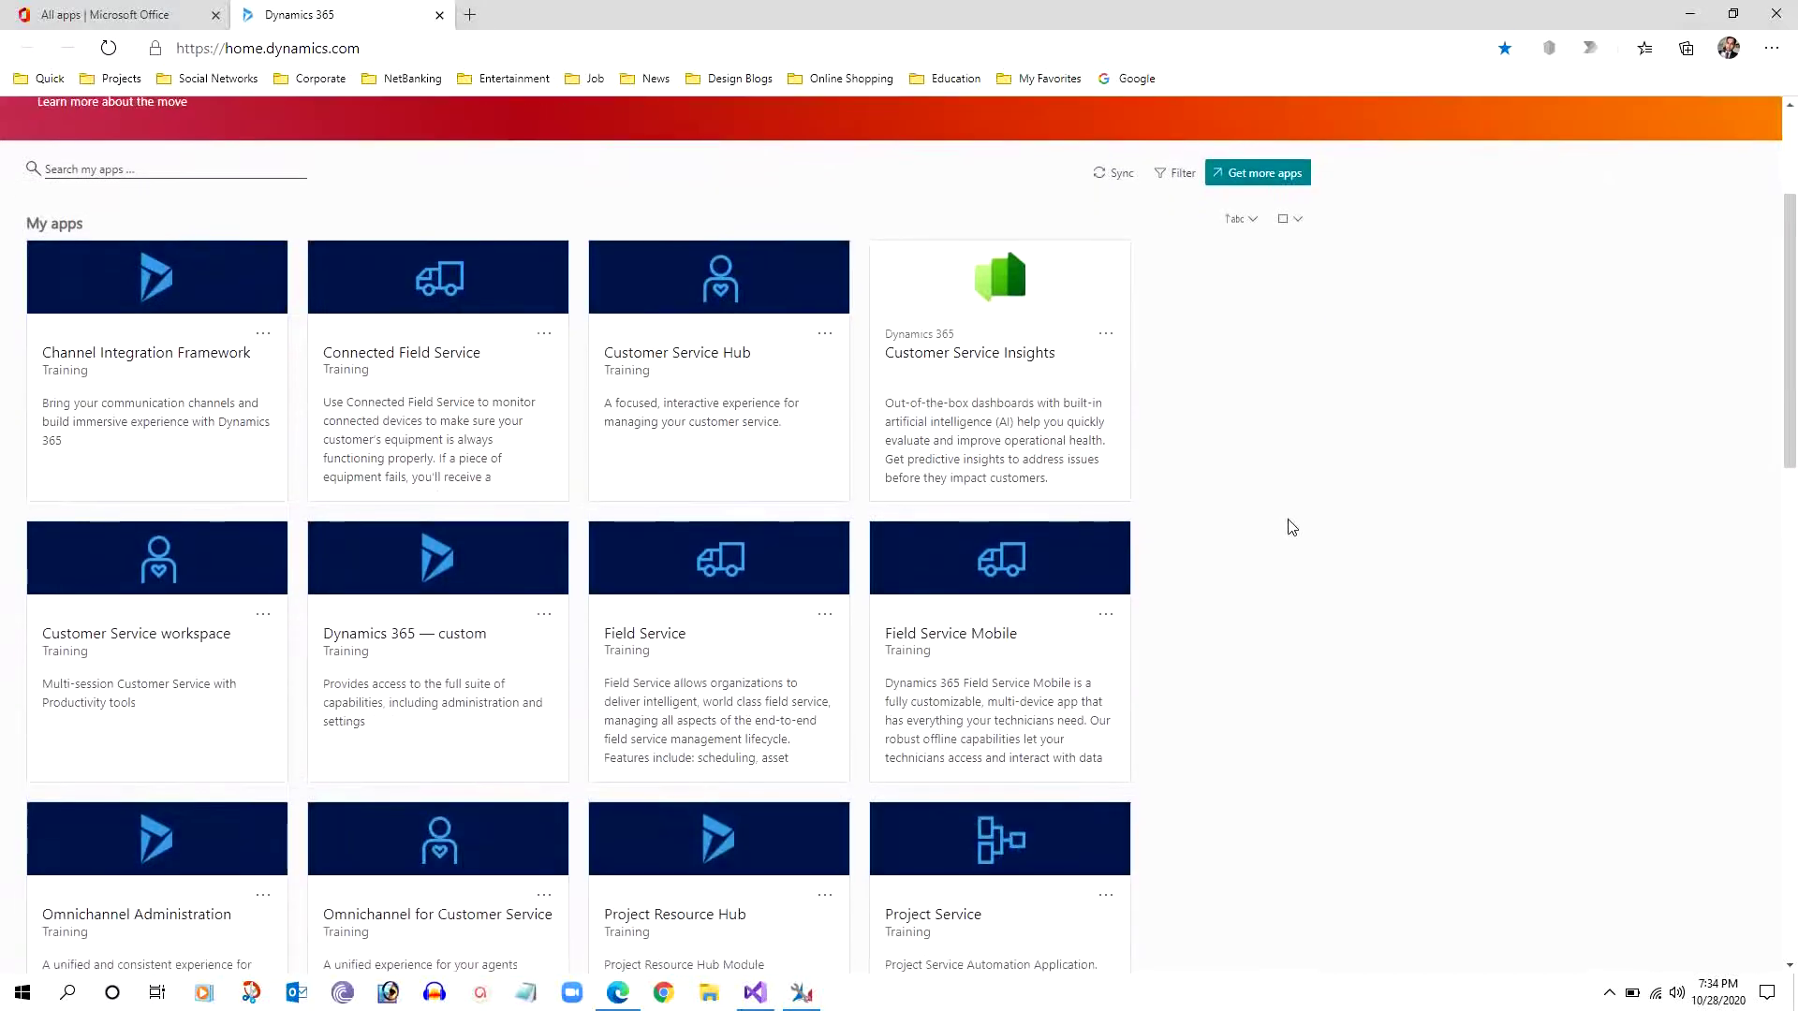
pyautogui.scroll(-1, 1290, 527)
pyautogui.scroll(-1, 1290, 527)
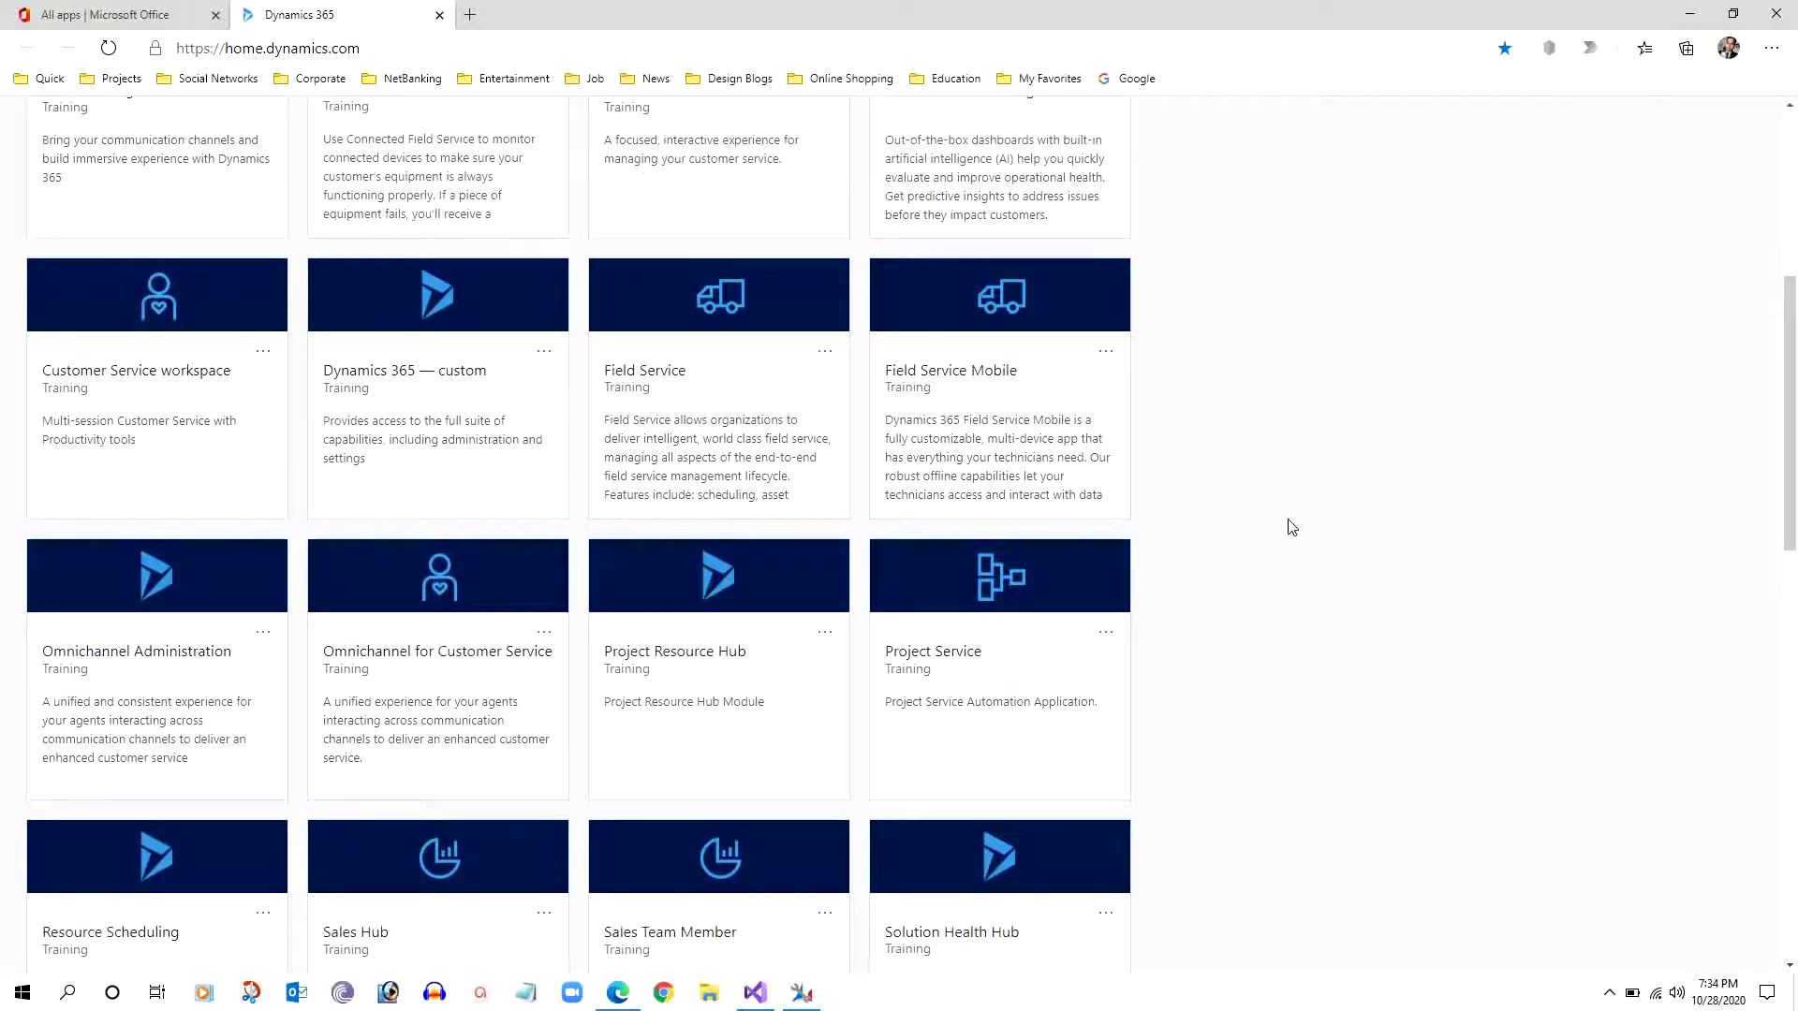
pyautogui.scroll(-2, 1291, 527)
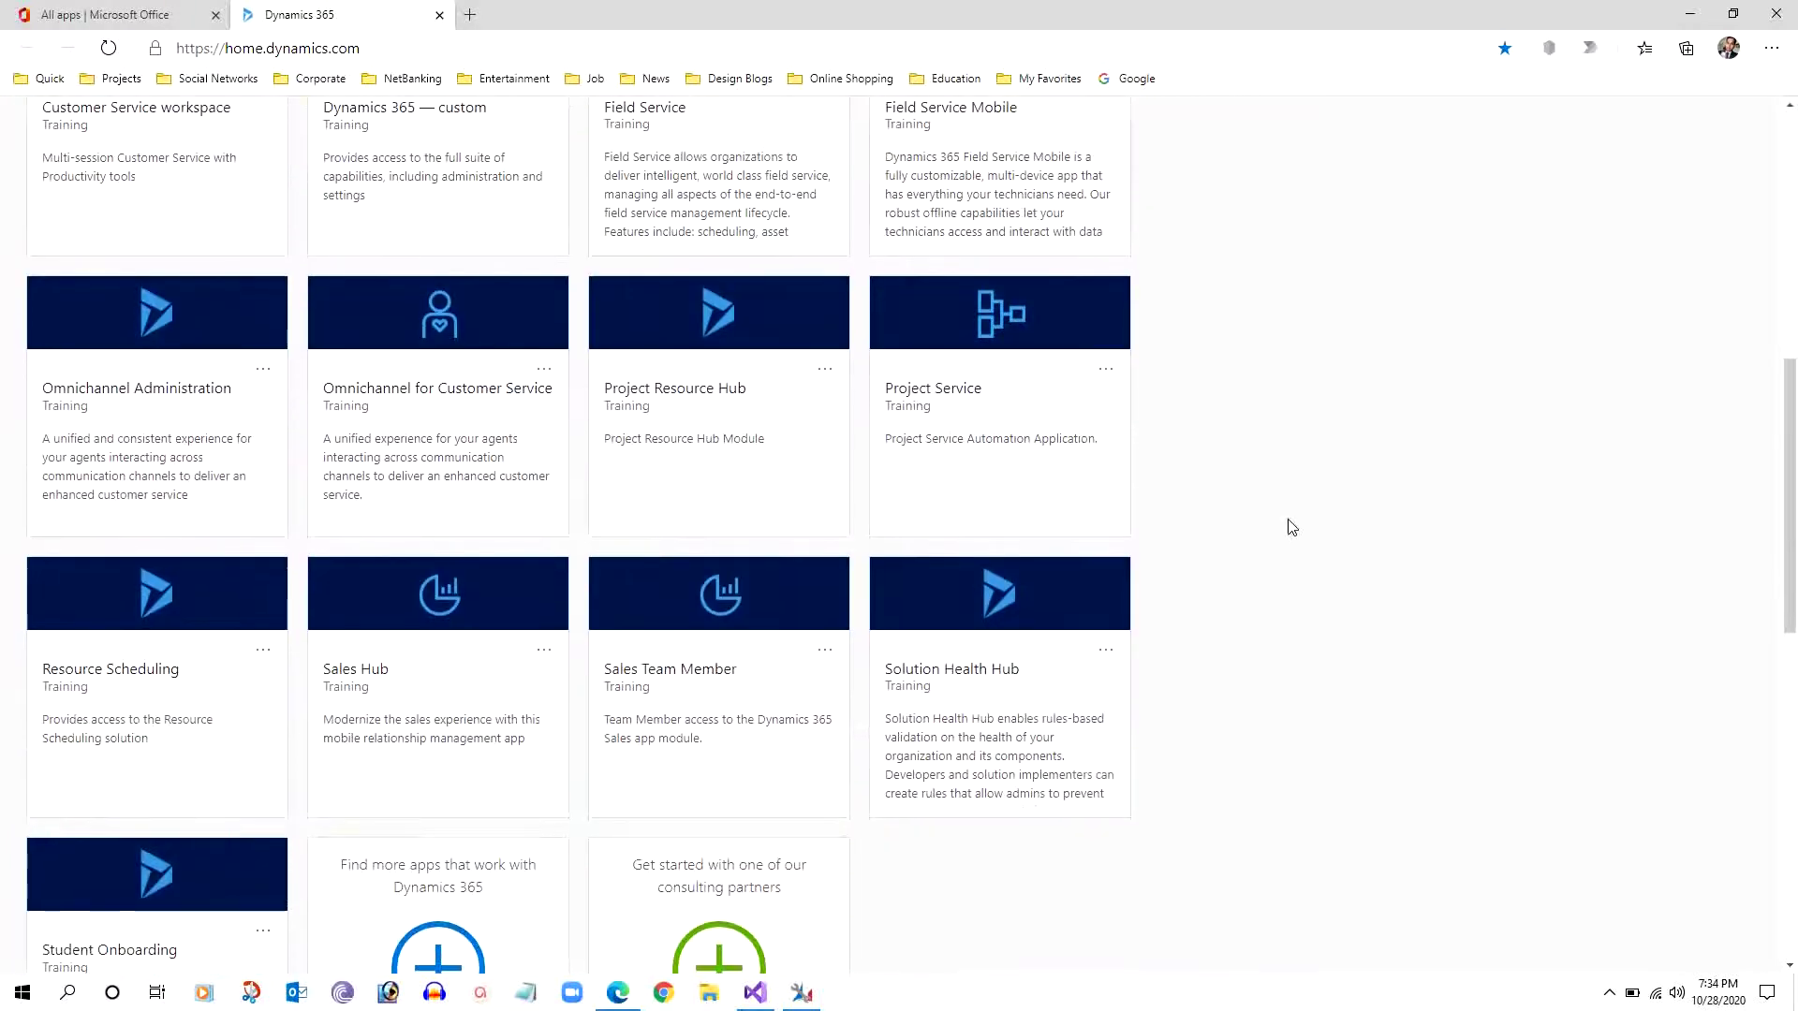
pyautogui.scroll(-1, 1291, 527)
pyautogui.scroll(-3, 1291, 528)
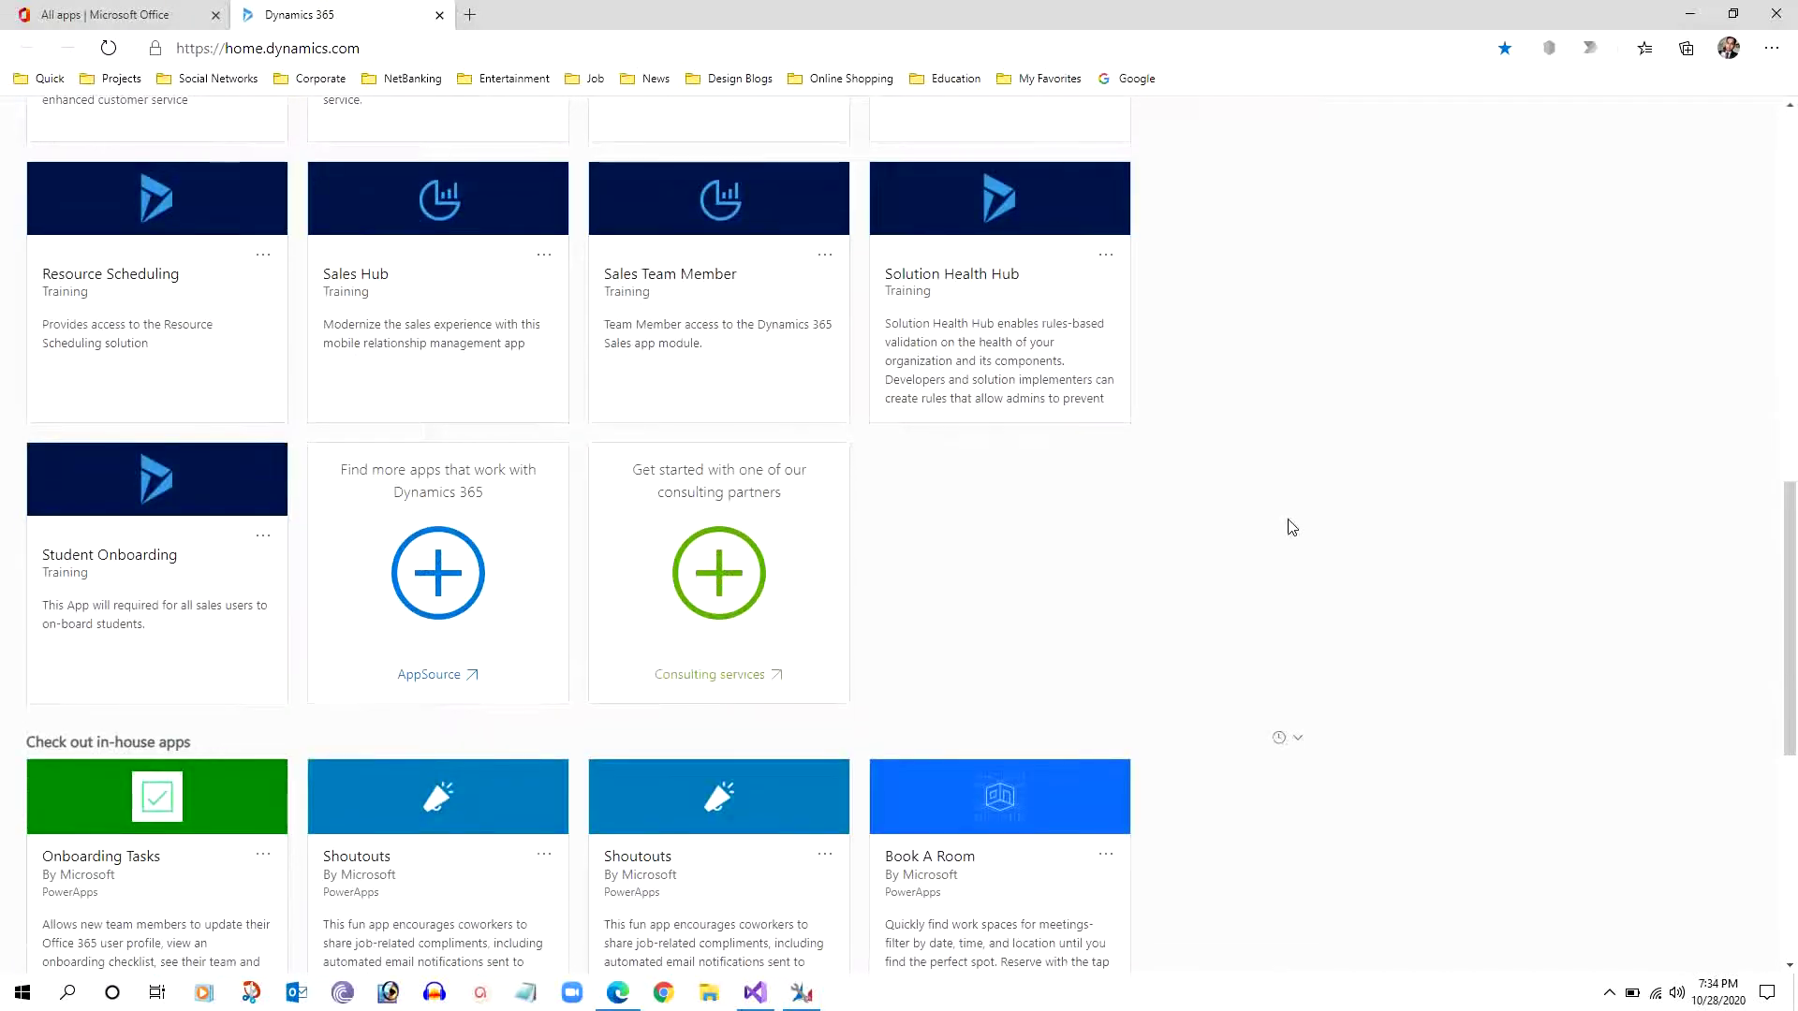
pyautogui.scroll(-4, 1290, 527)
pyautogui.scroll(-2, 1290, 528)
pyautogui.scroll(1, 1290, 527)
pyautogui.scroll(12, 1290, 527)
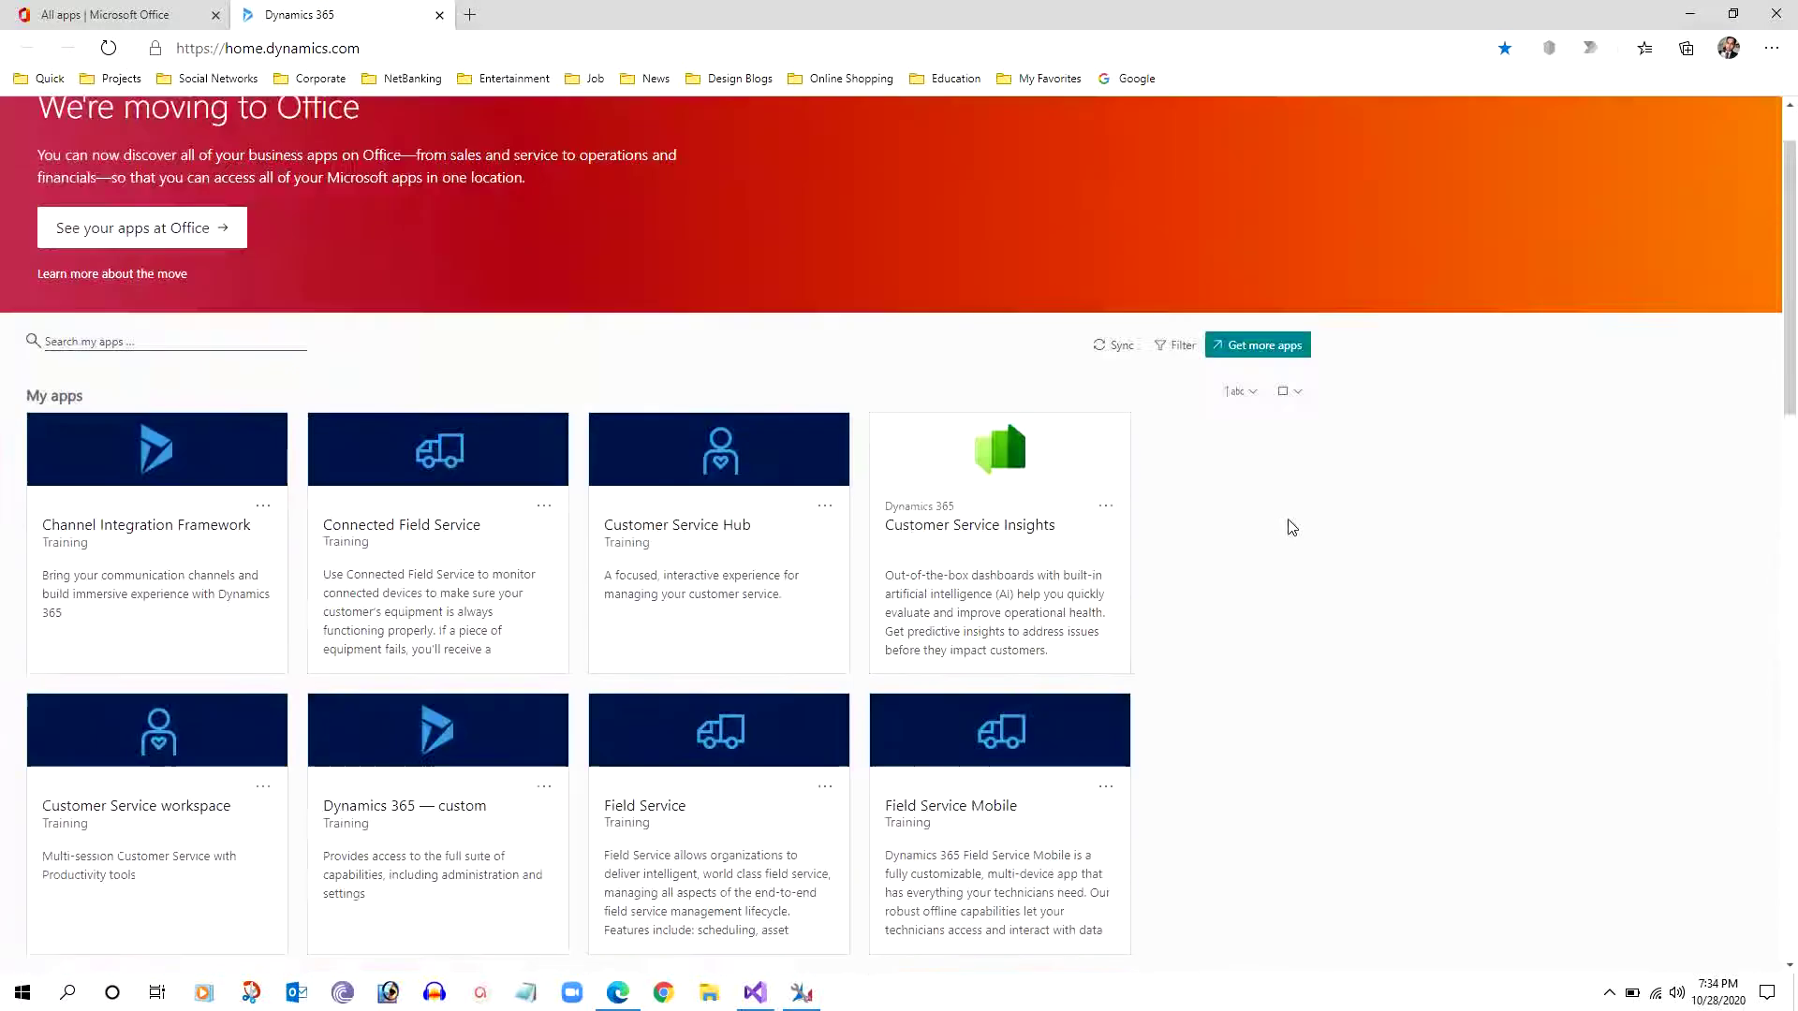
pyautogui.scroll(1, 1291, 527)
# Sync My apps in Dynamics 365 Home, then find and launch the new Marketing tile.
pyautogui.click(1117, 437)
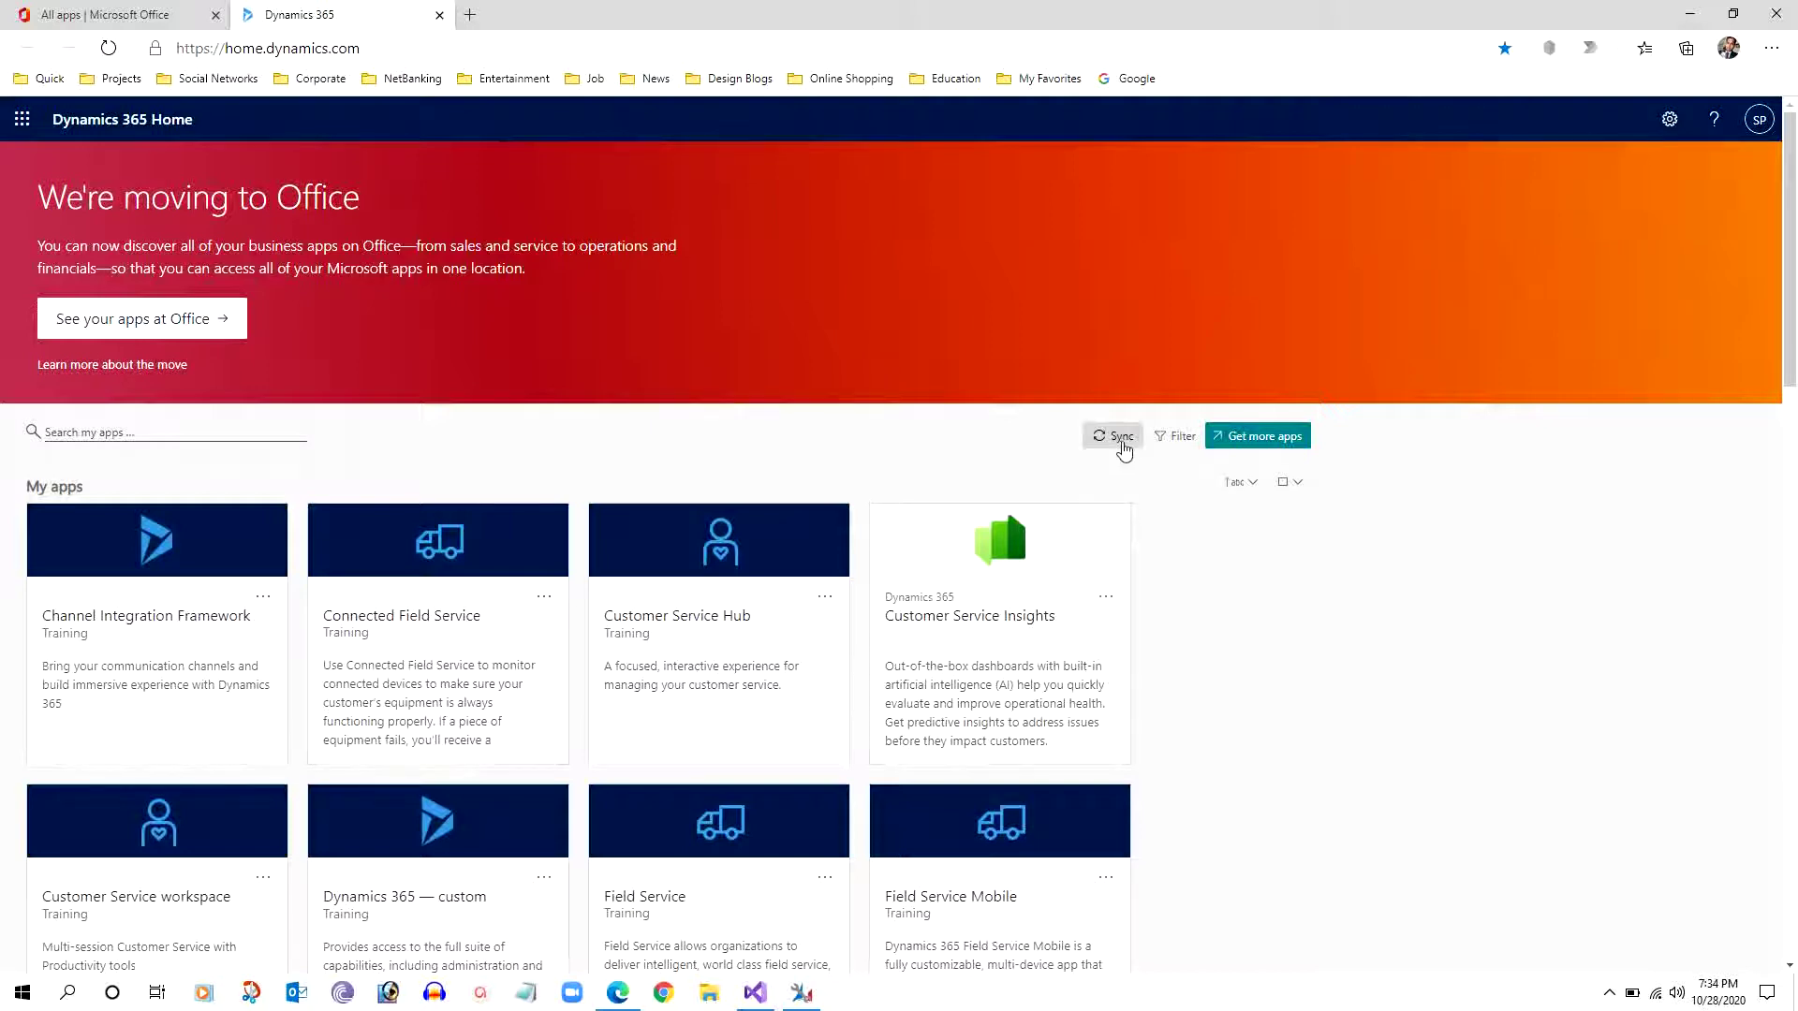
pyautogui.scroll(-3, 1152, 506)
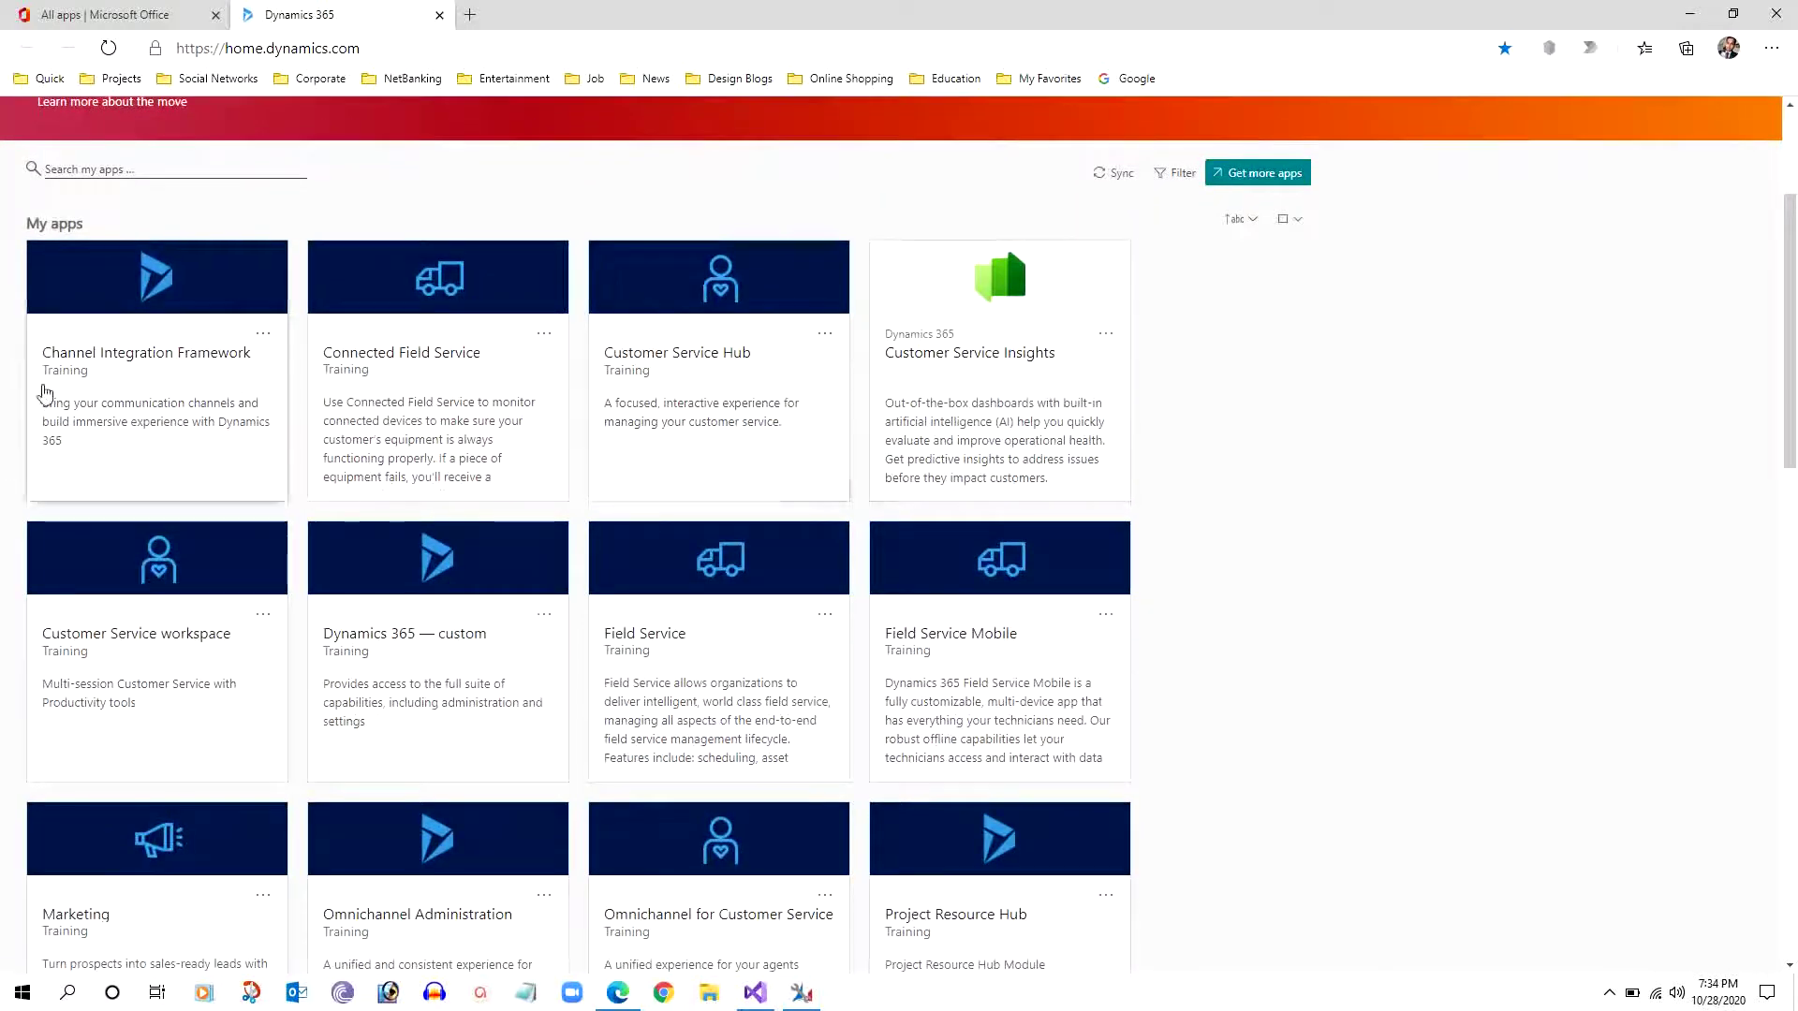
pyautogui.scroll(-3, 998, 381)
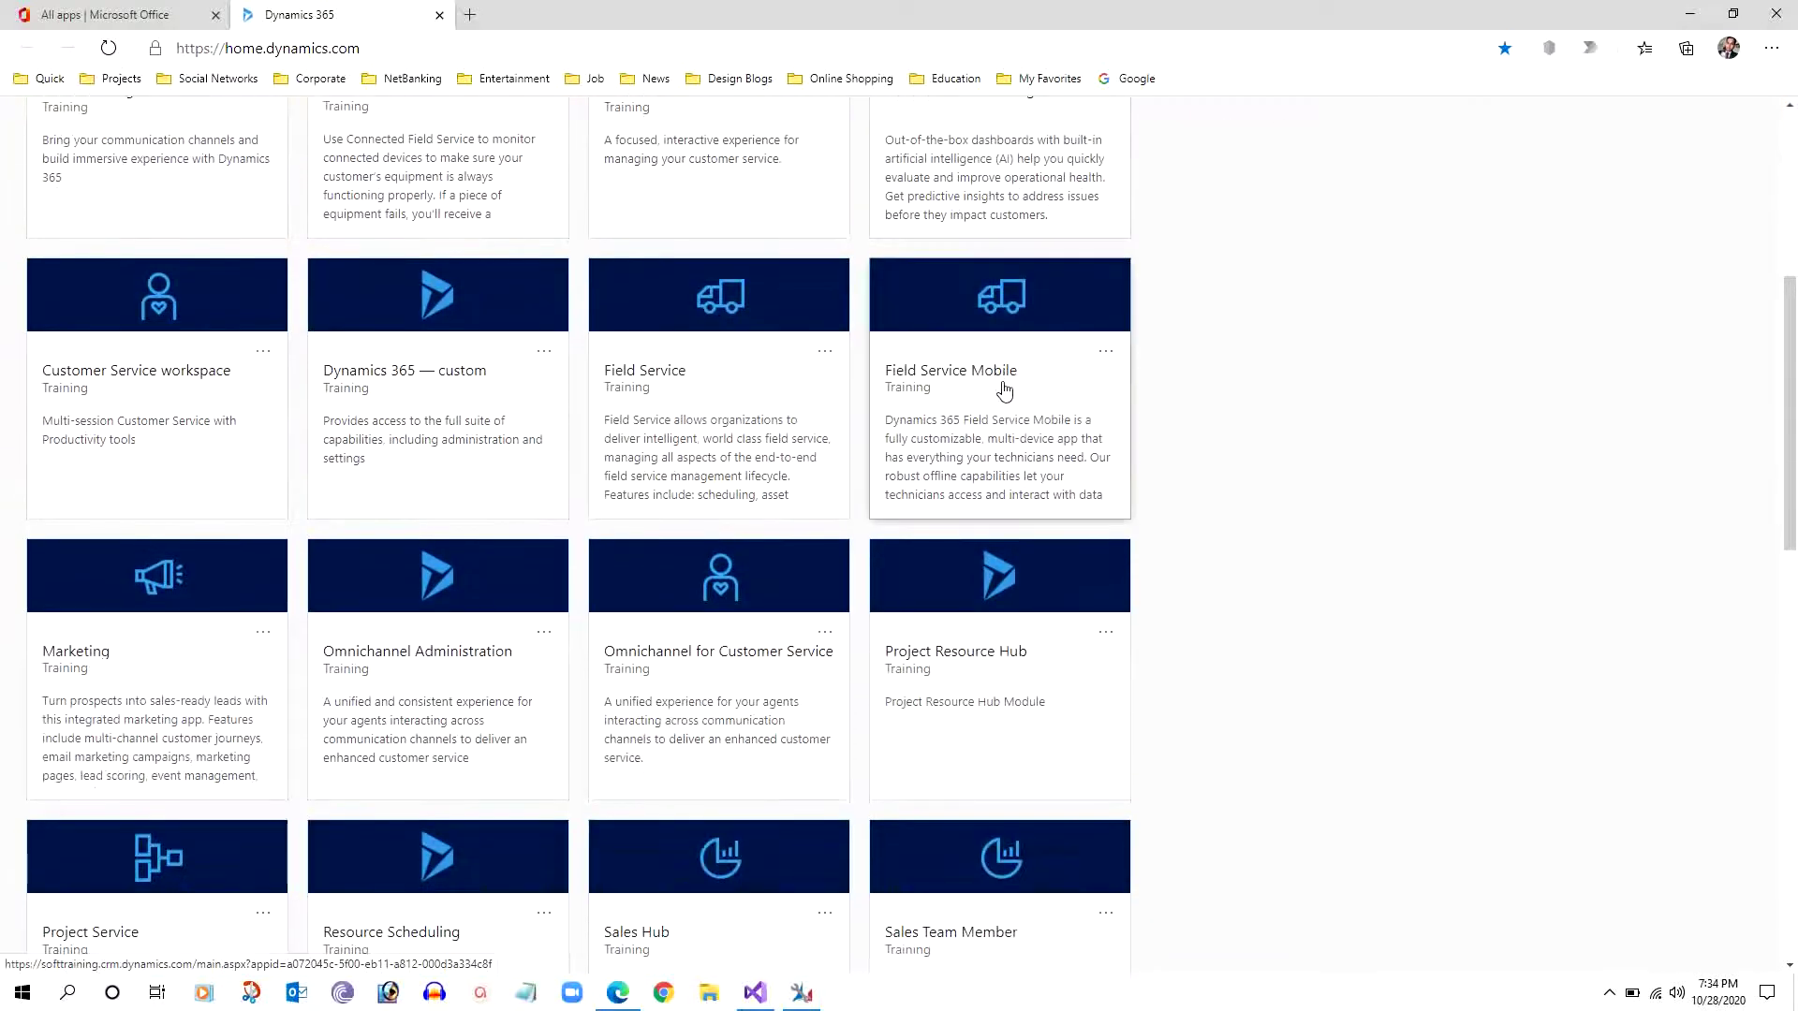
pyautogui.scroll(-2, 1035, 402)
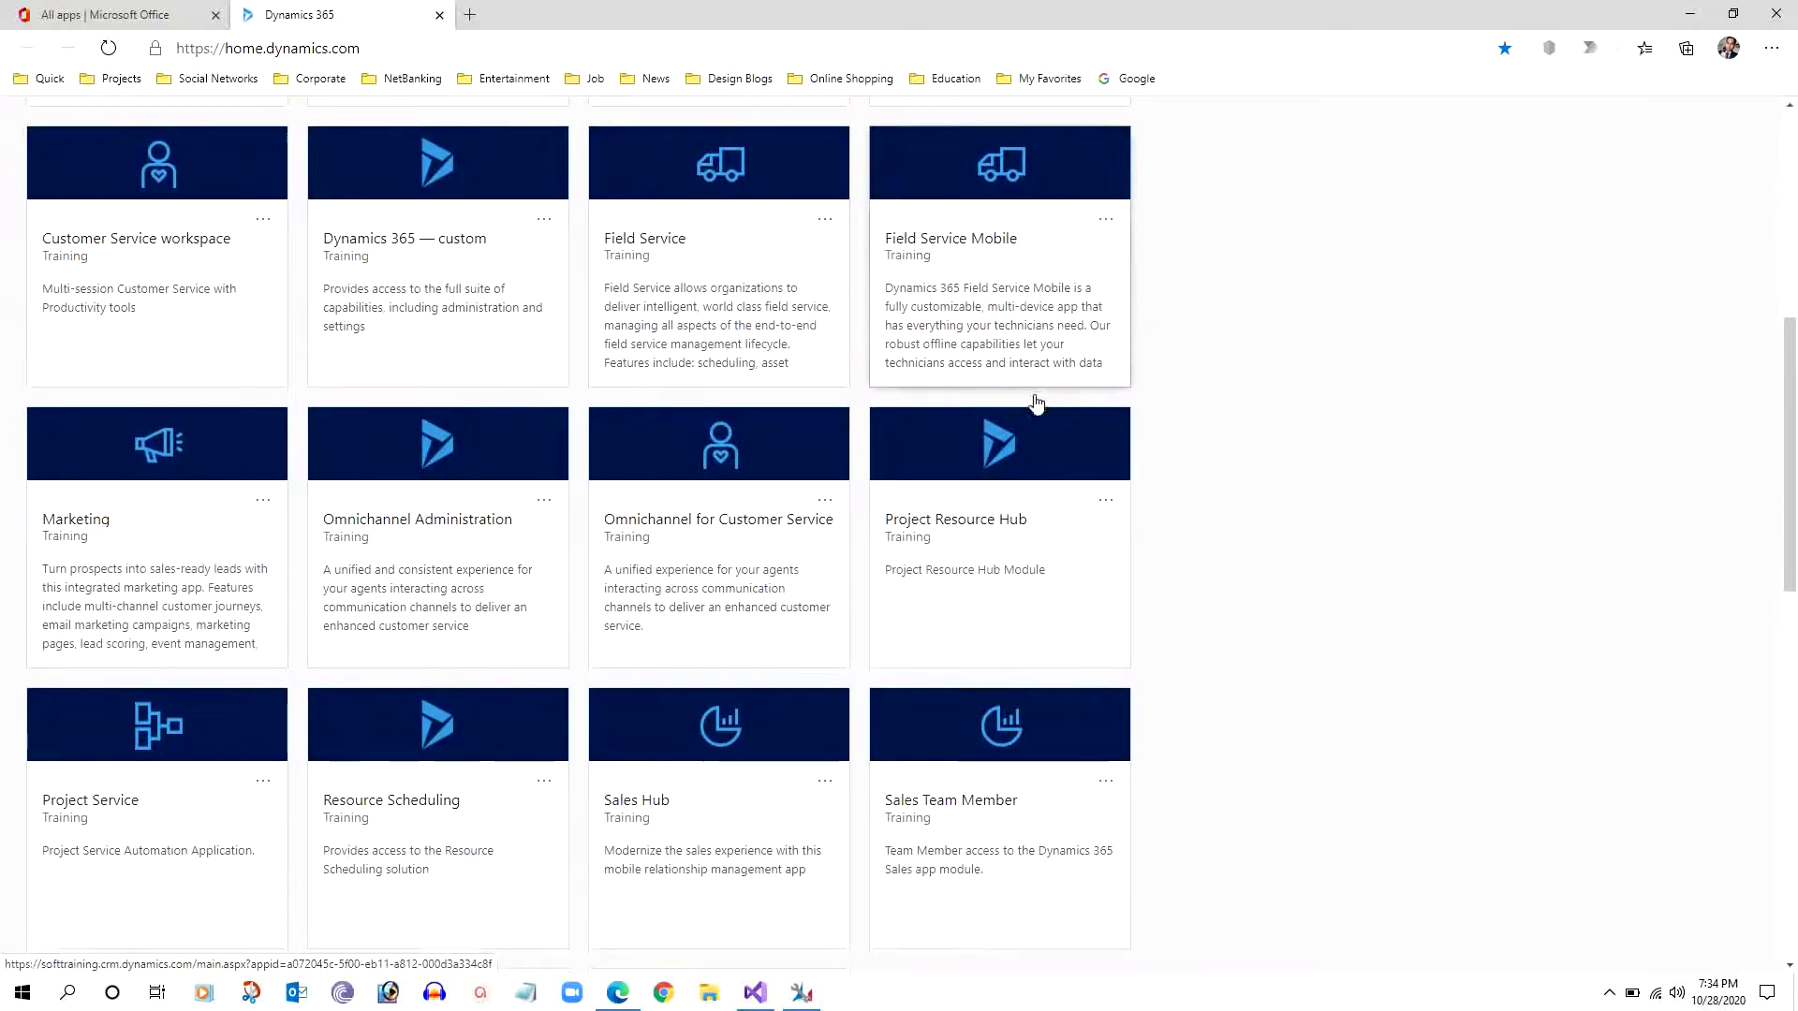
pyautogui.scroll(-3, 701, 506)
pyautogui.scroll(-1, 698, 504)
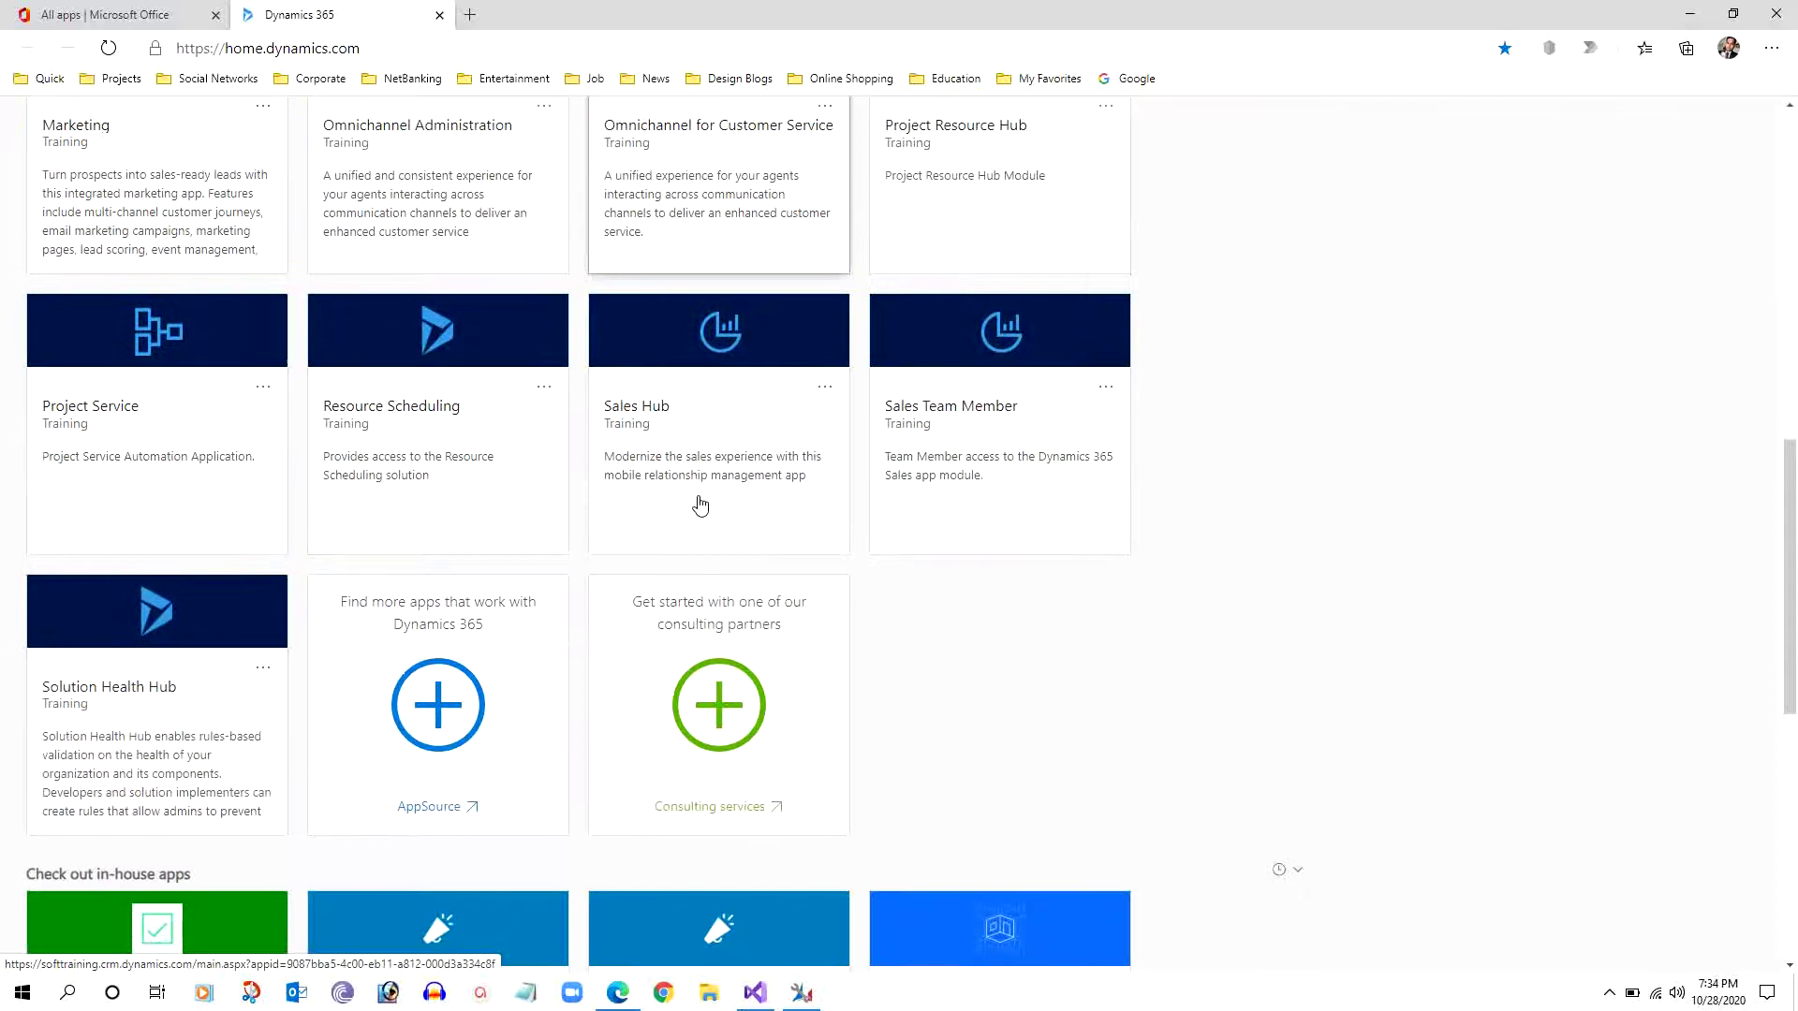
pyautogui.scroll(4, 695, 501)
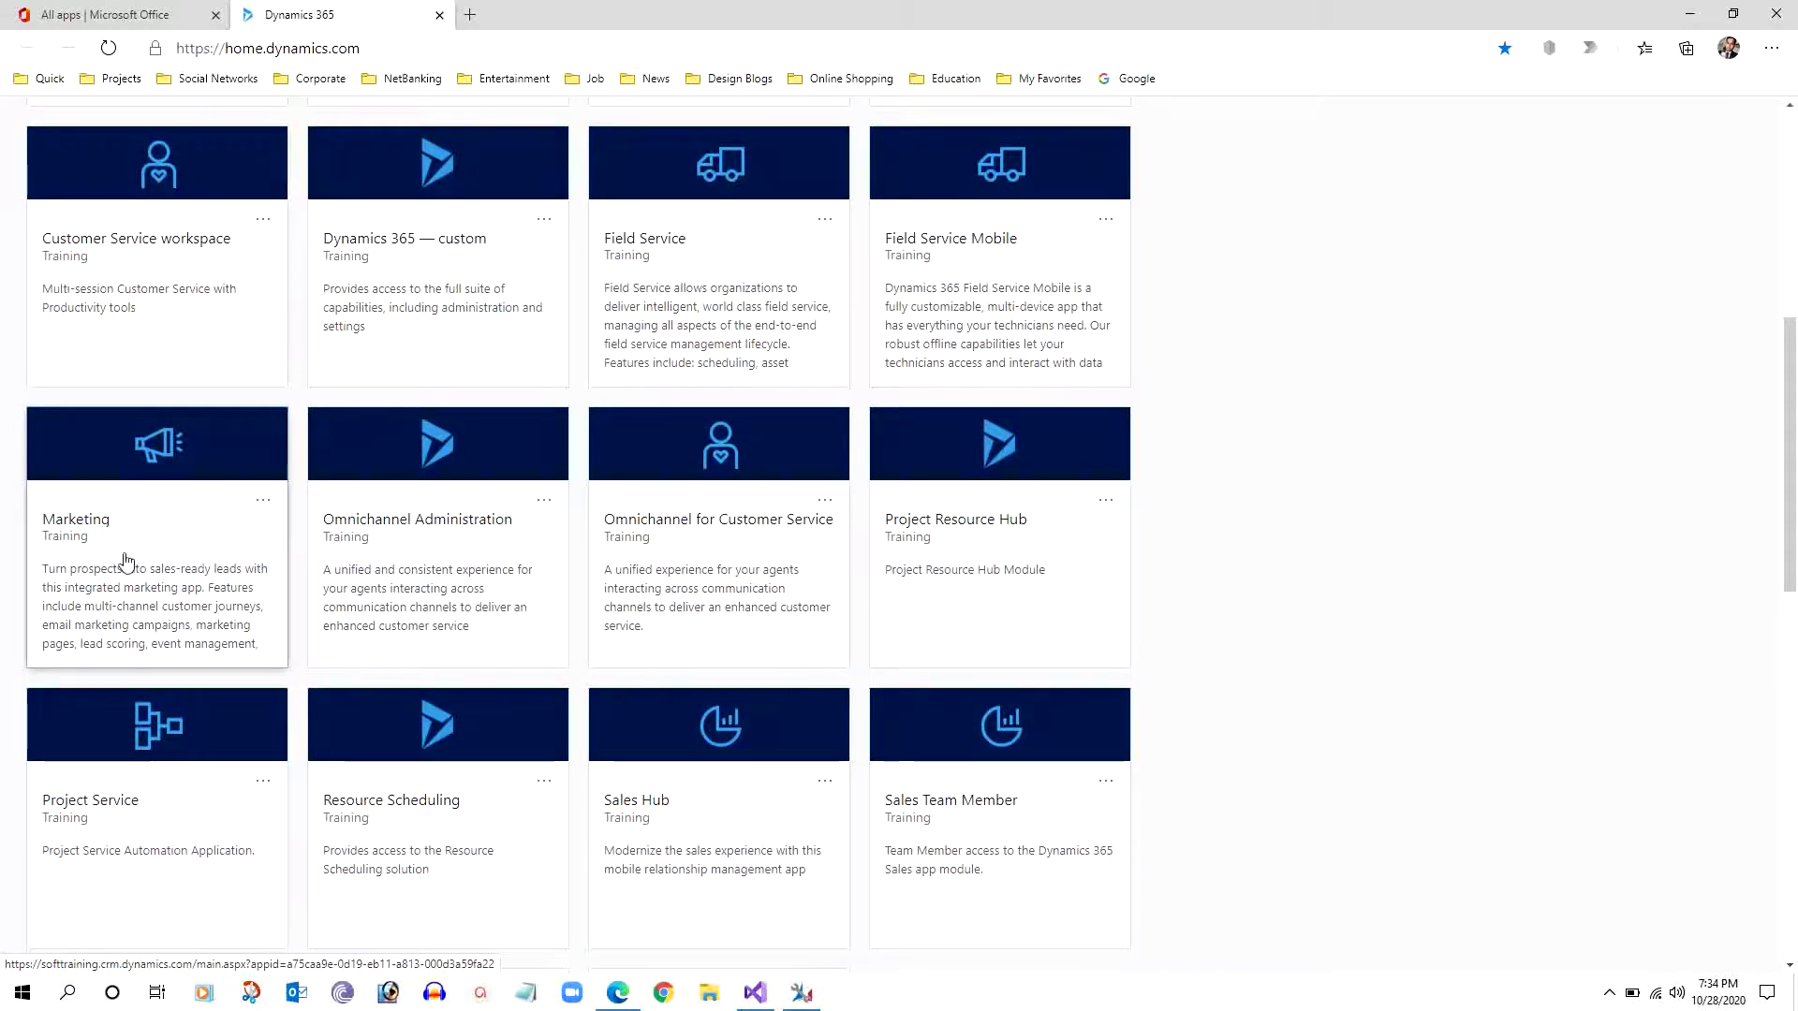
pyautogui.click(184, 444)
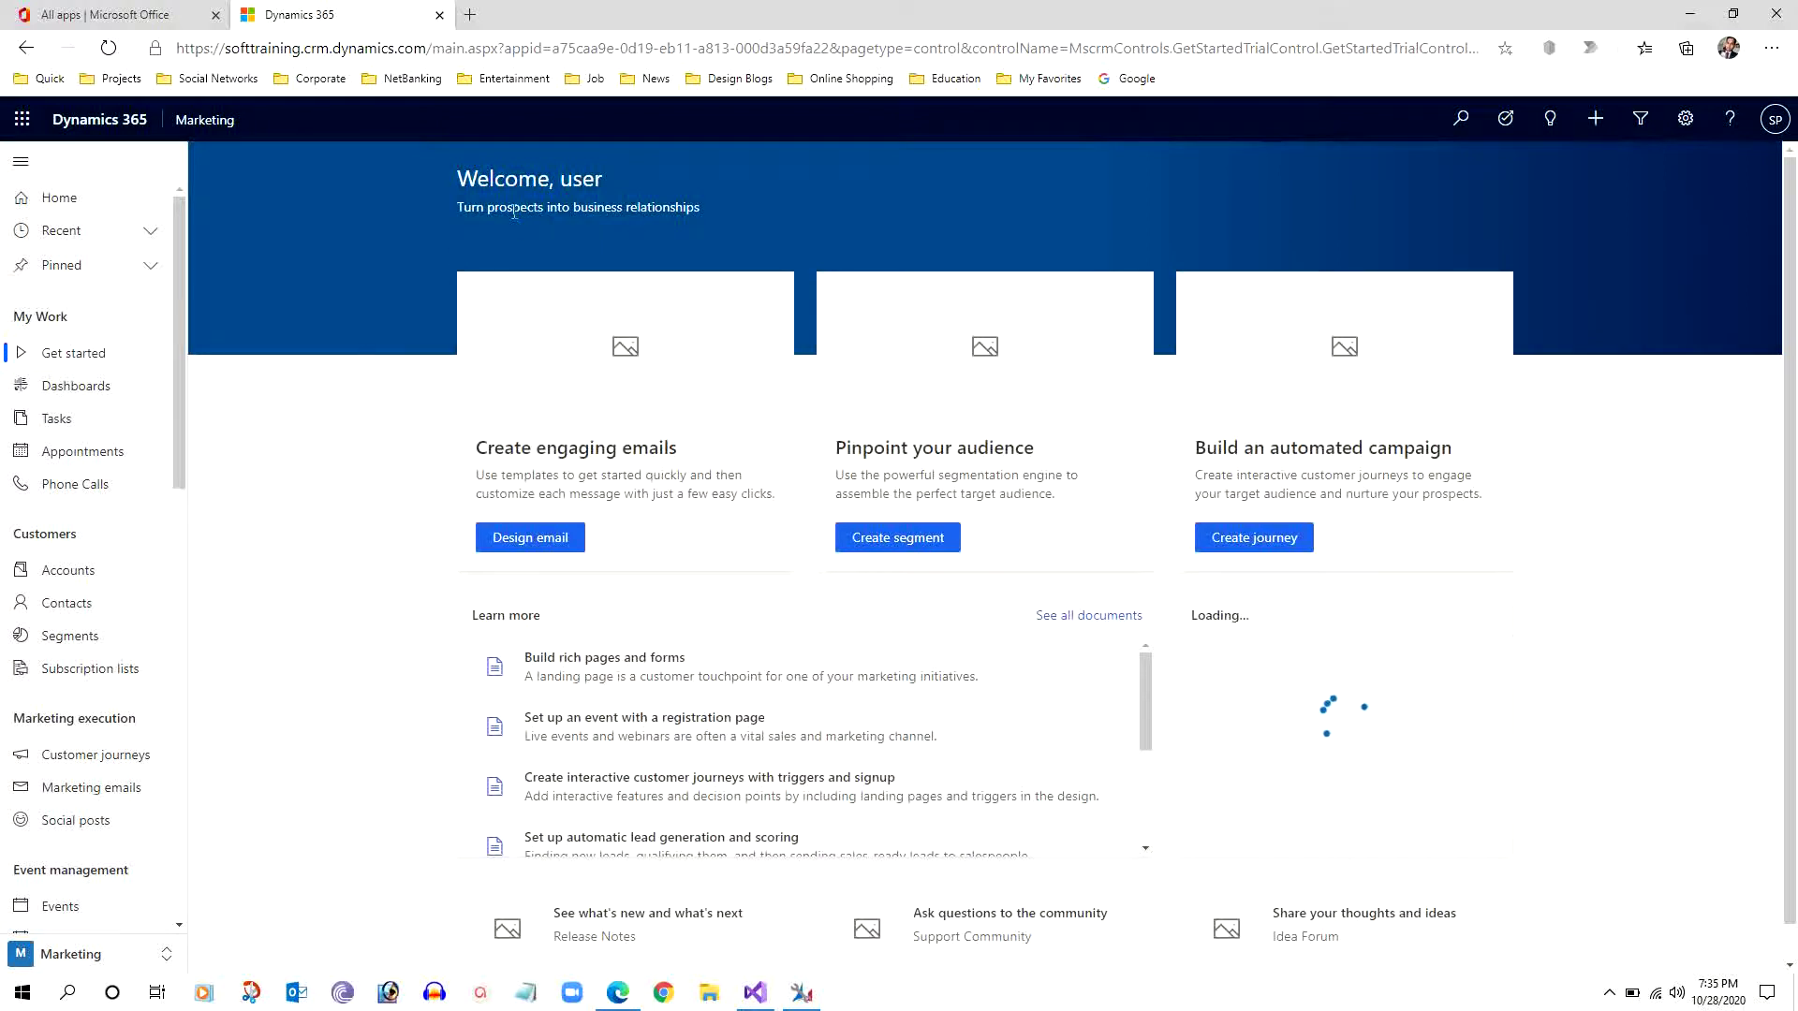
# Wait for the Marketing Get started page with its Design email, Create segment and Create journey cards to load.
pyautogui.doubleClick(476, 207)
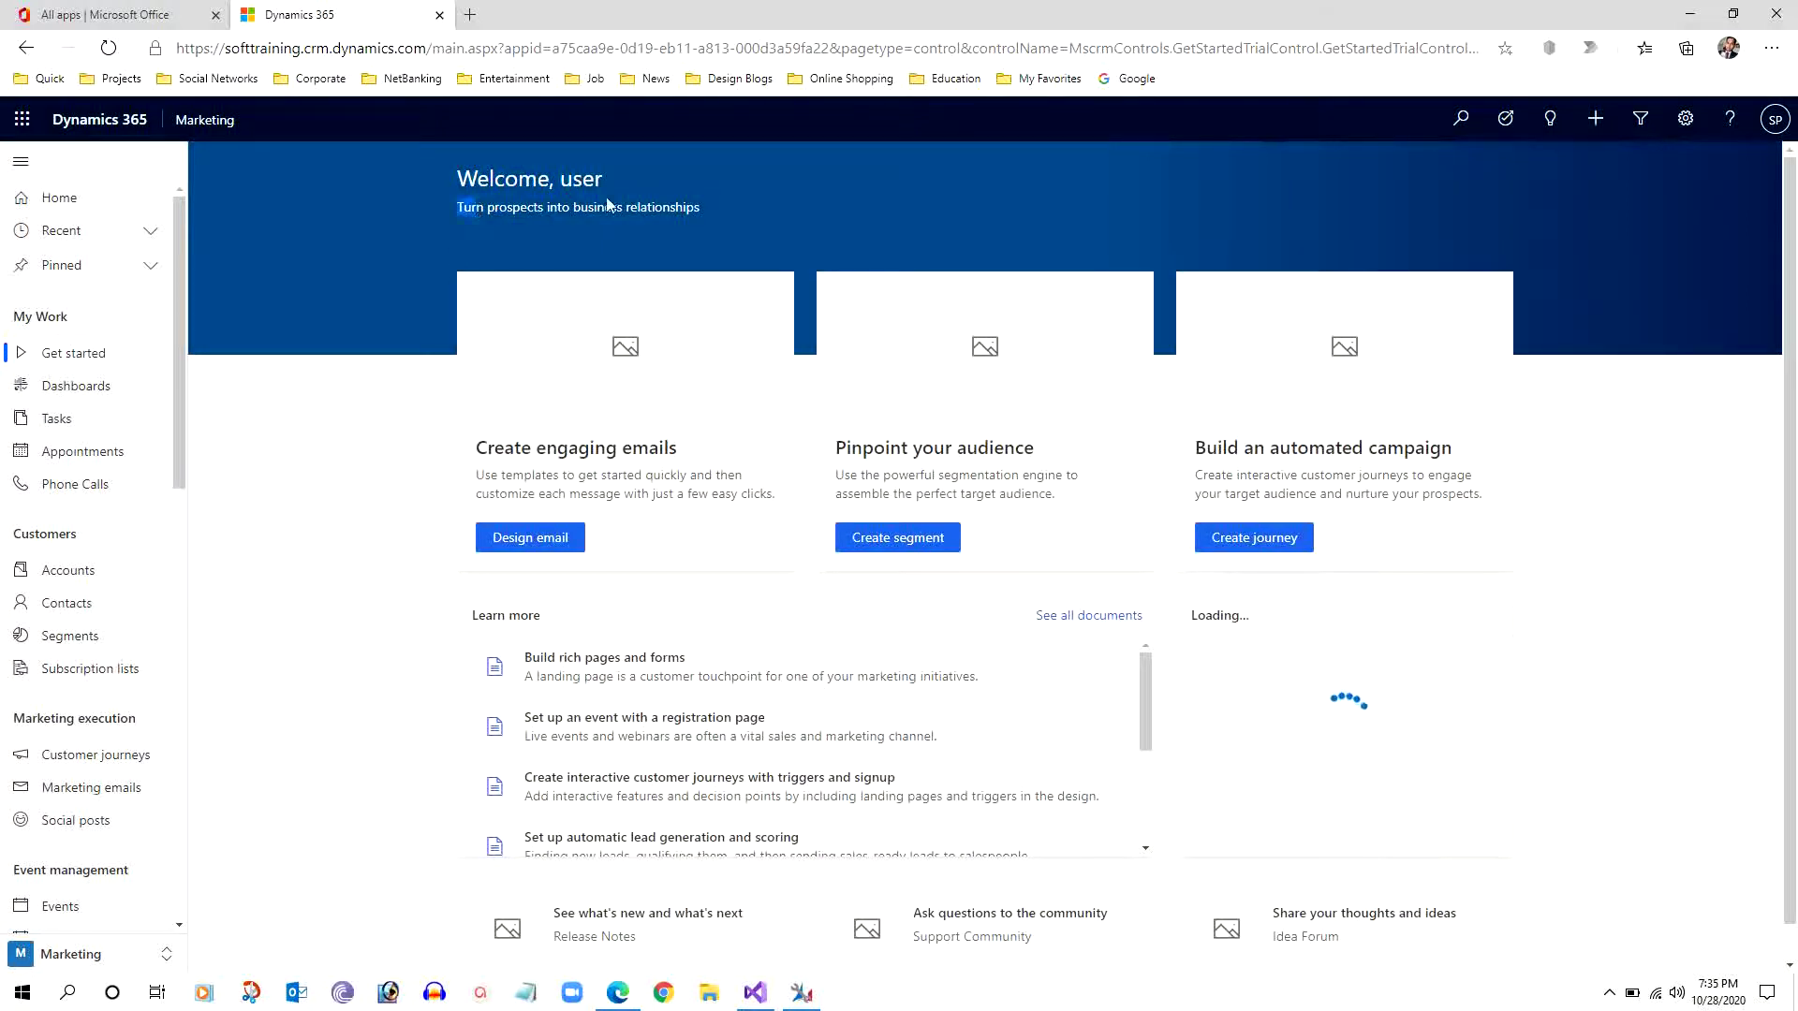
pyautogui.tripleClick(667, 207)
pyautogui.click(680, 205)
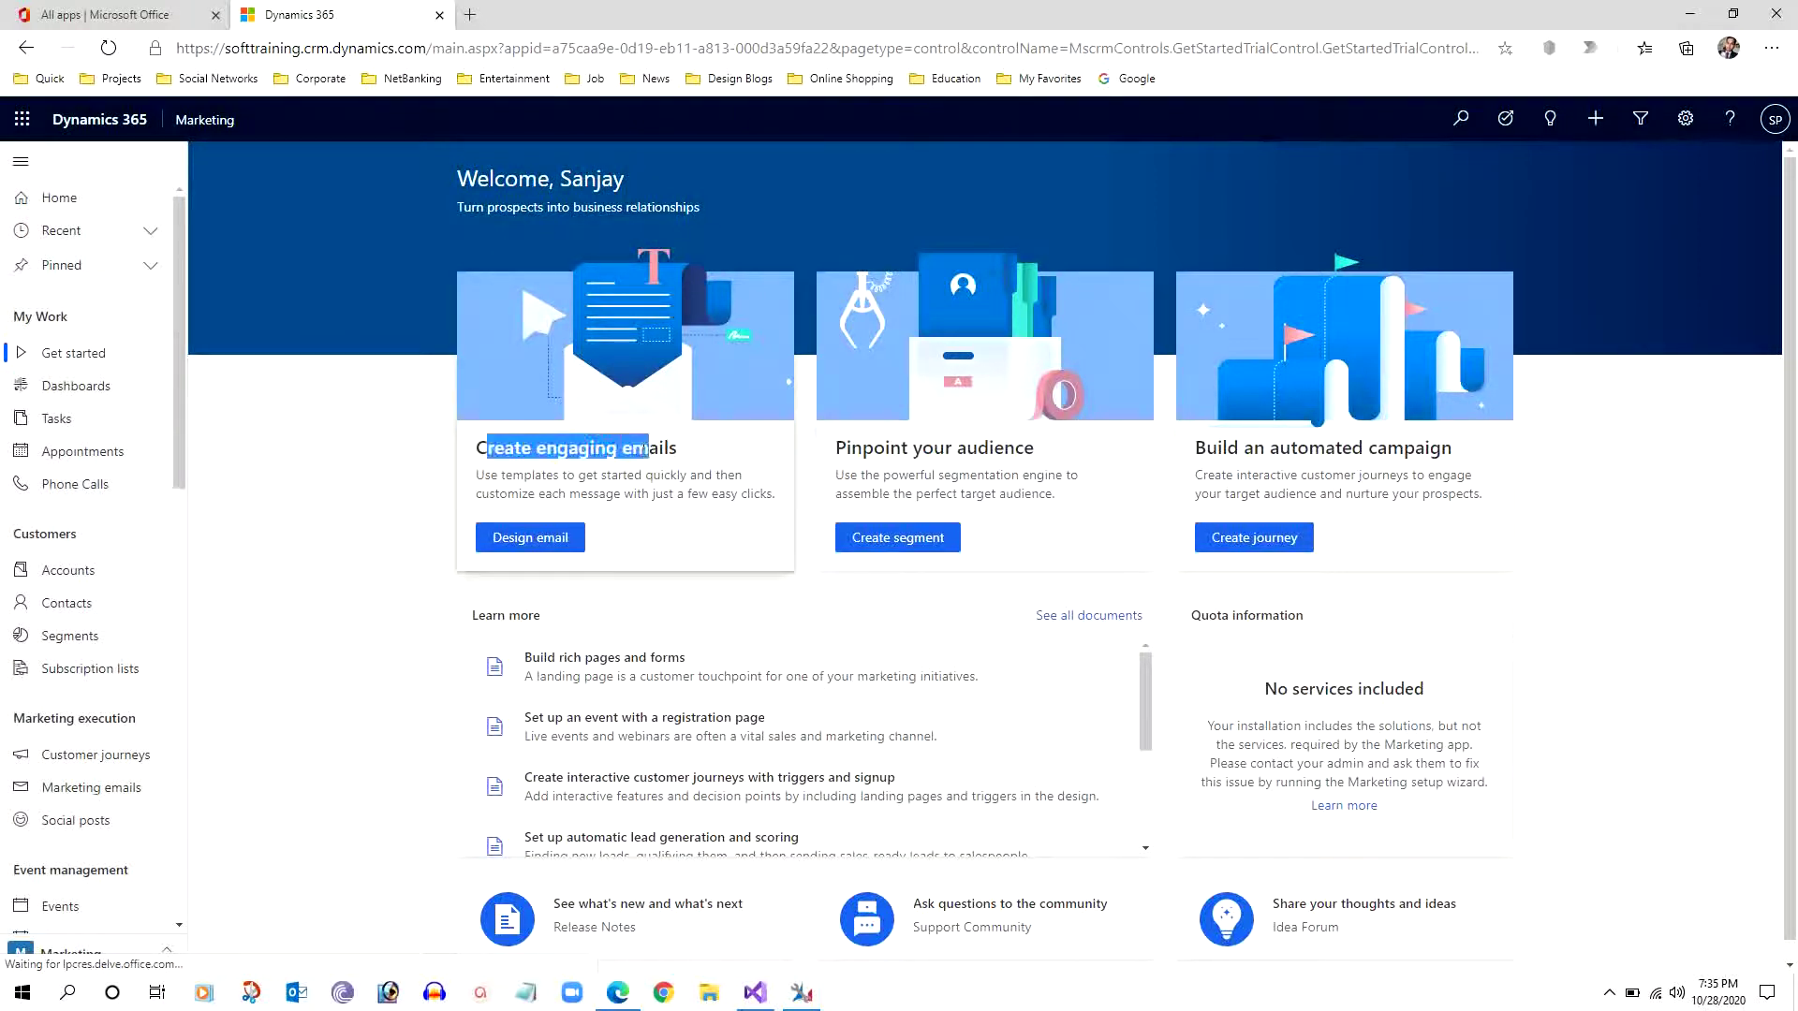
pyautogui.scroll(-7, 56, 634)
pyautogui.scroll(3, 61, 635)
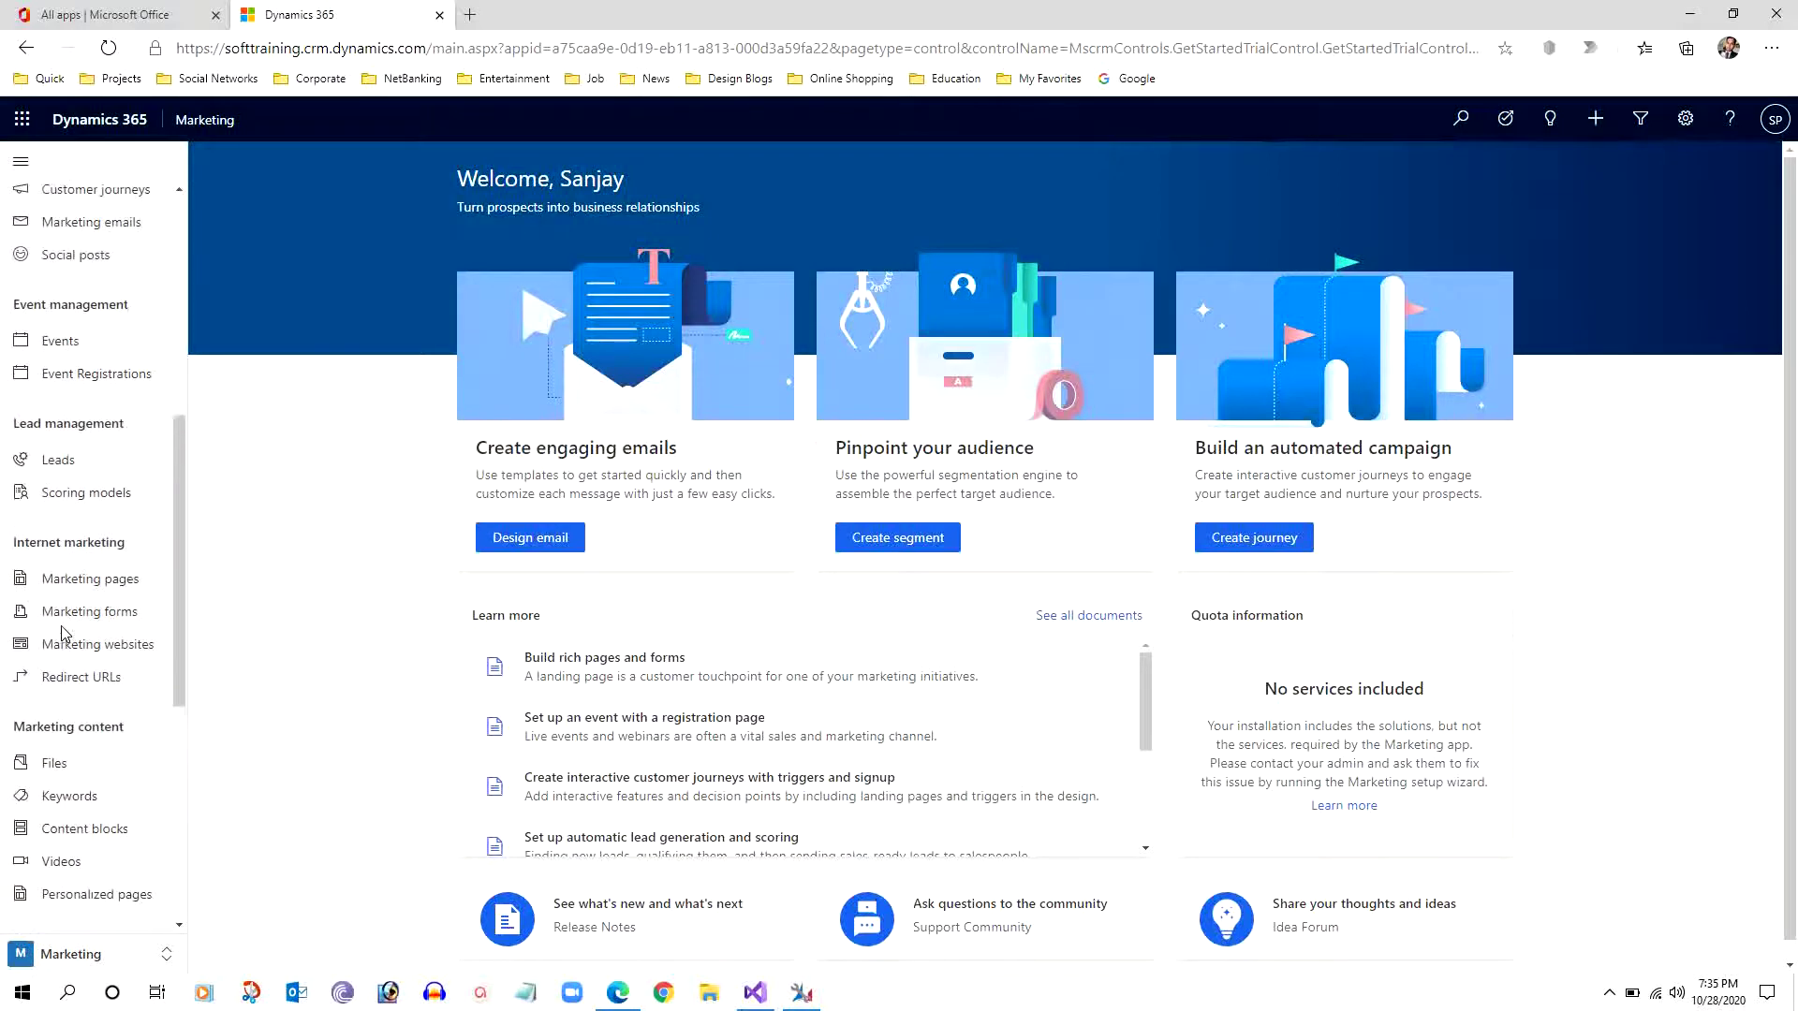
pyautogui.scroll(3, 60, 634)
pyautogui.scroll(1, 58, 632)
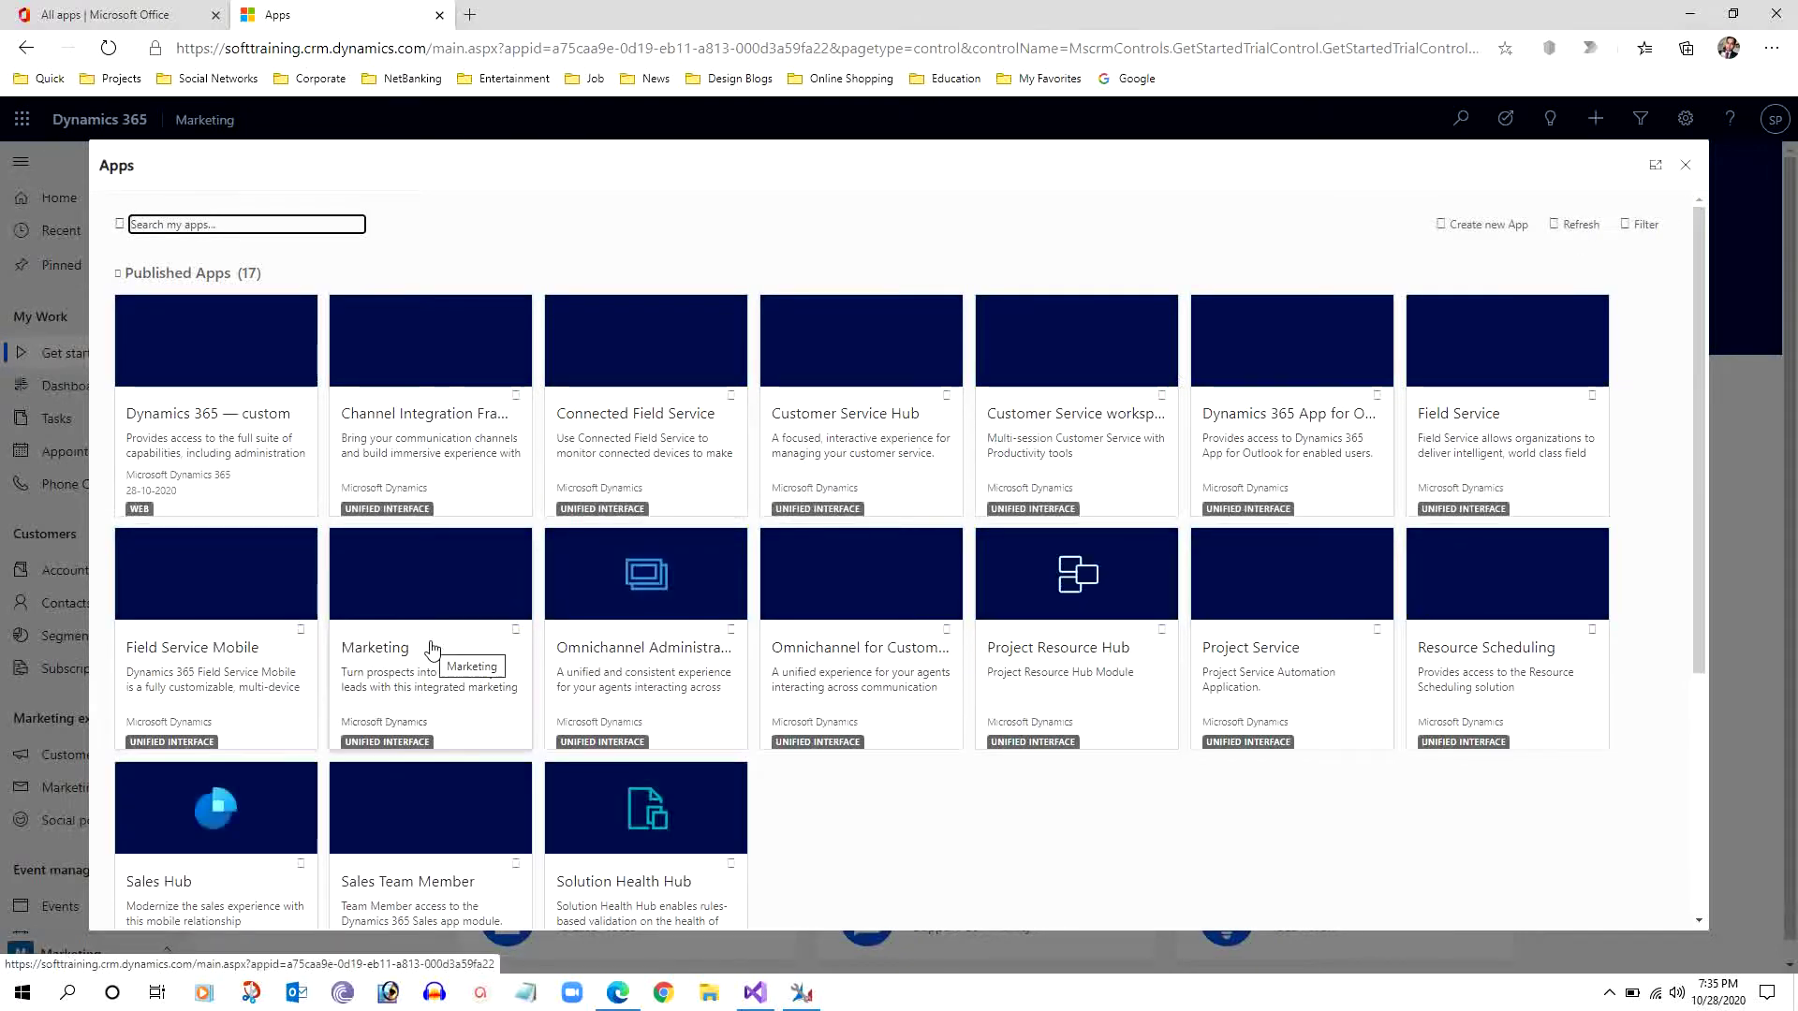
pyautogui.scroll(-3, 431, 646)
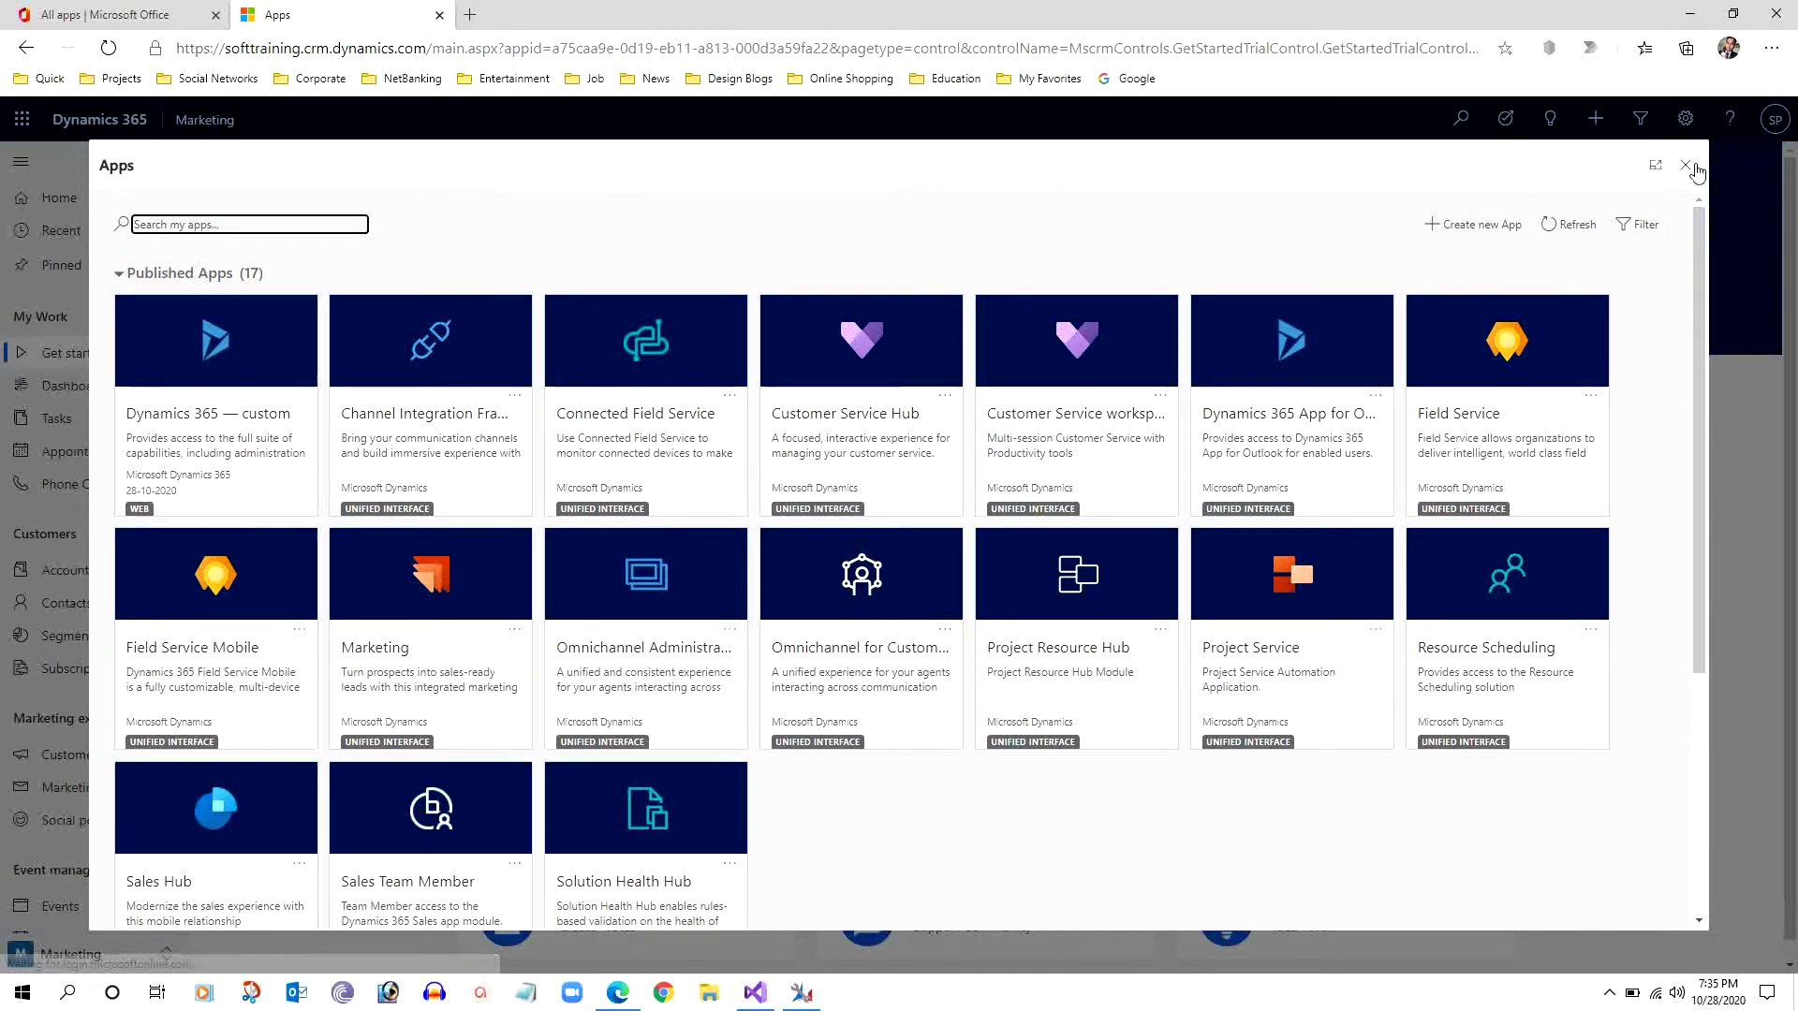
pyautogui.click(1685, 165)
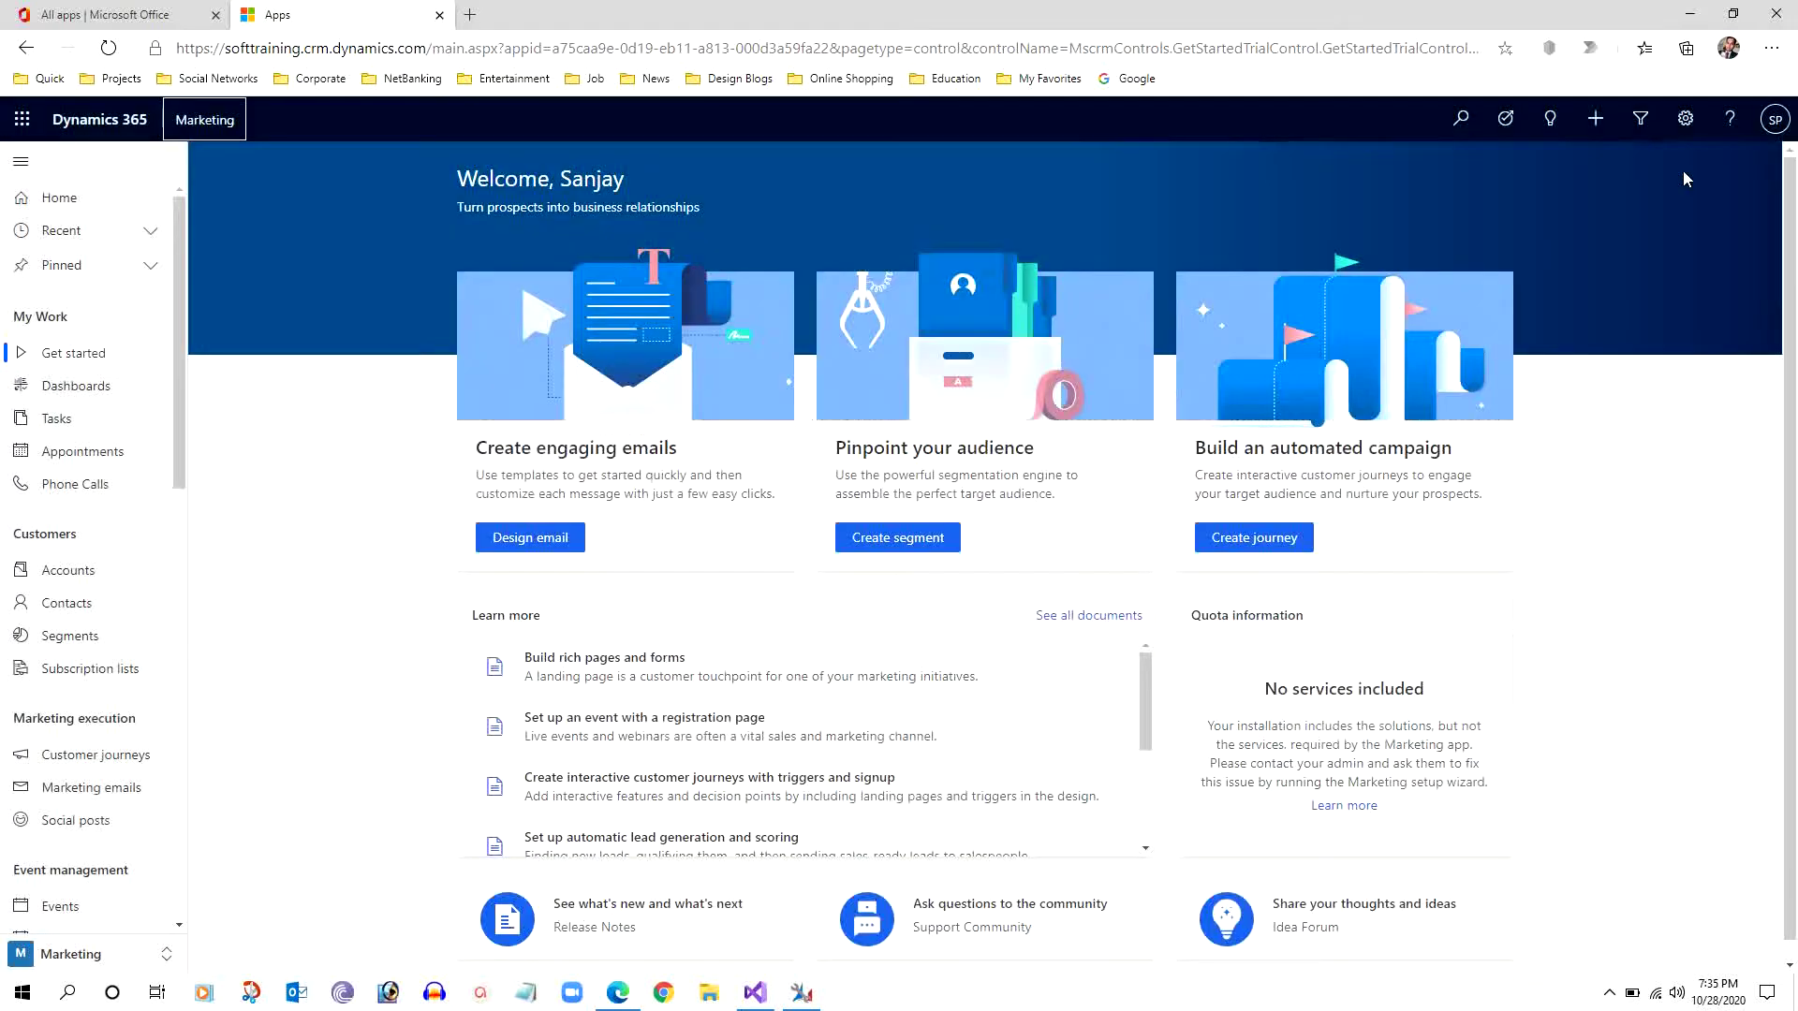